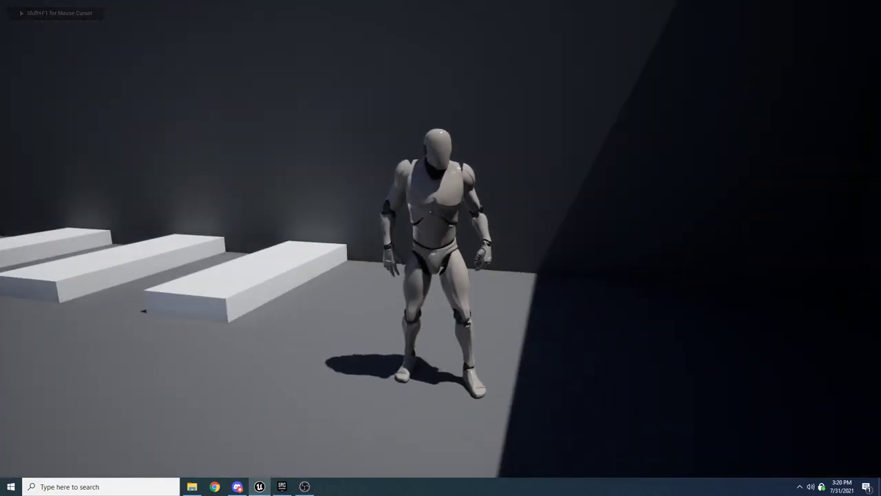
key(w)
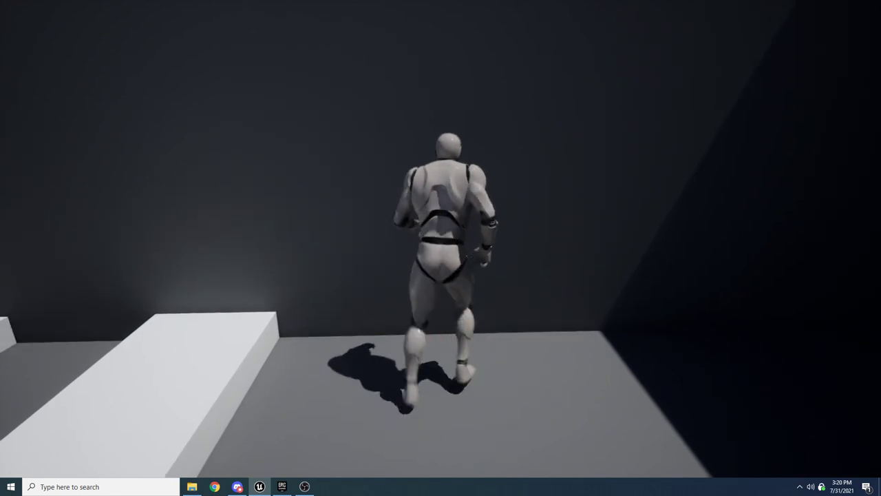
key(s)
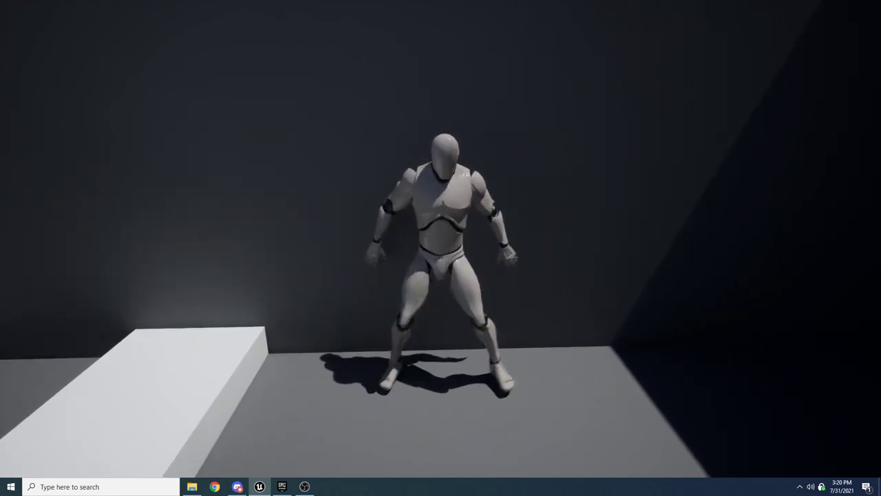
key(d)
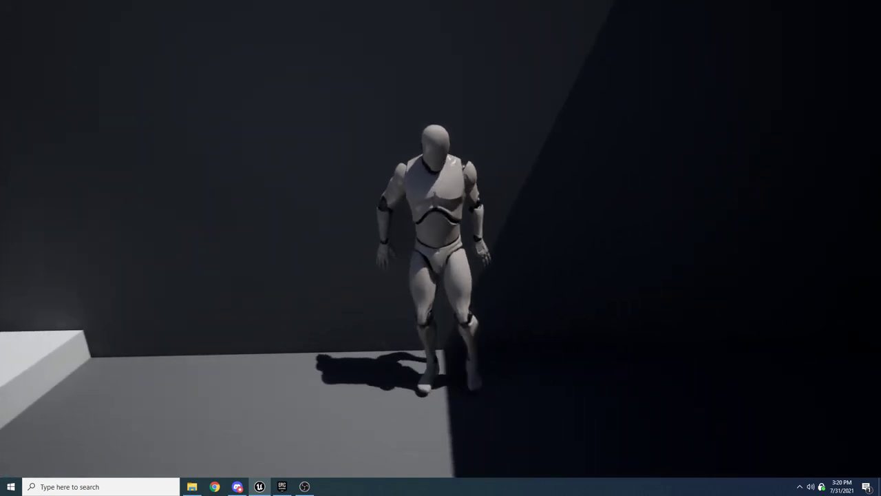
key(a)
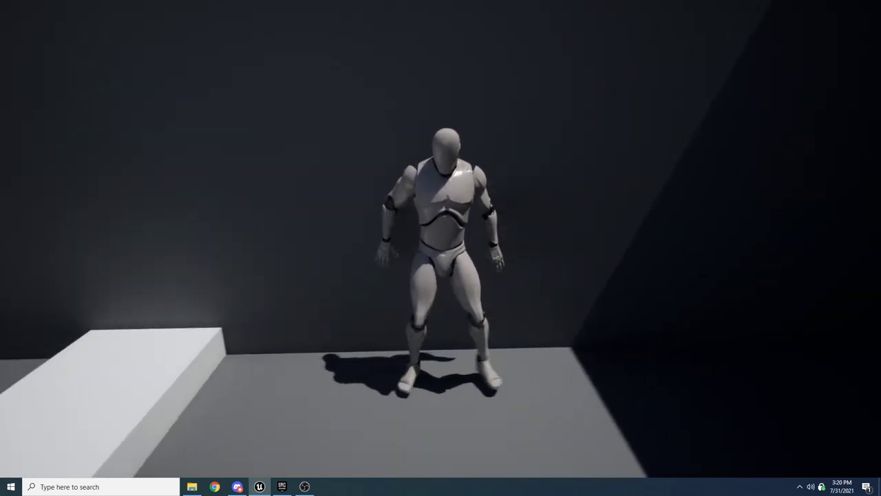
key(a)
key(d)
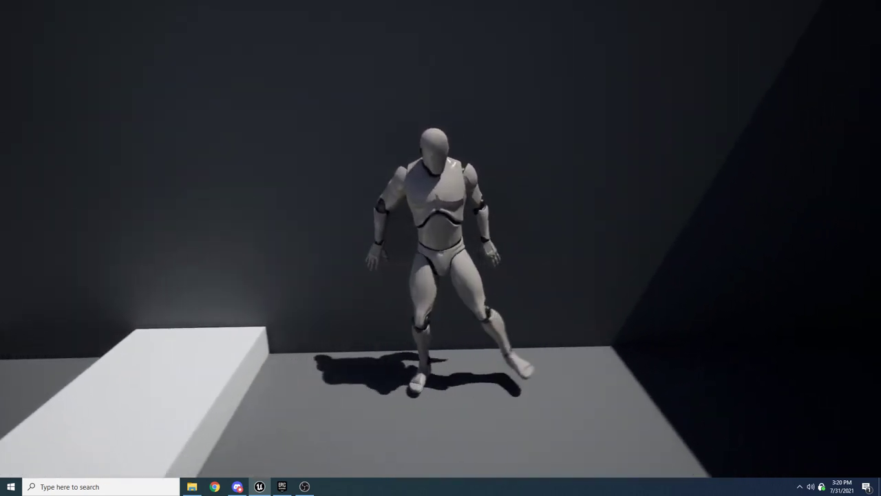
key(a)
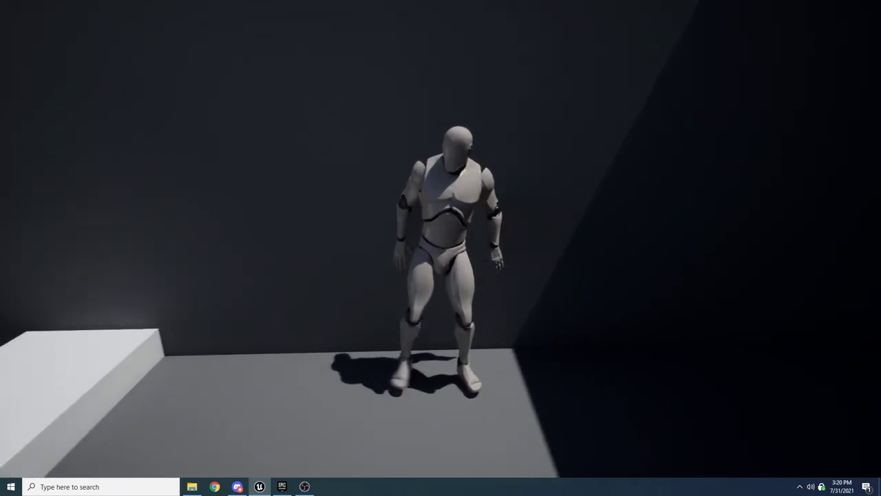
key(w)
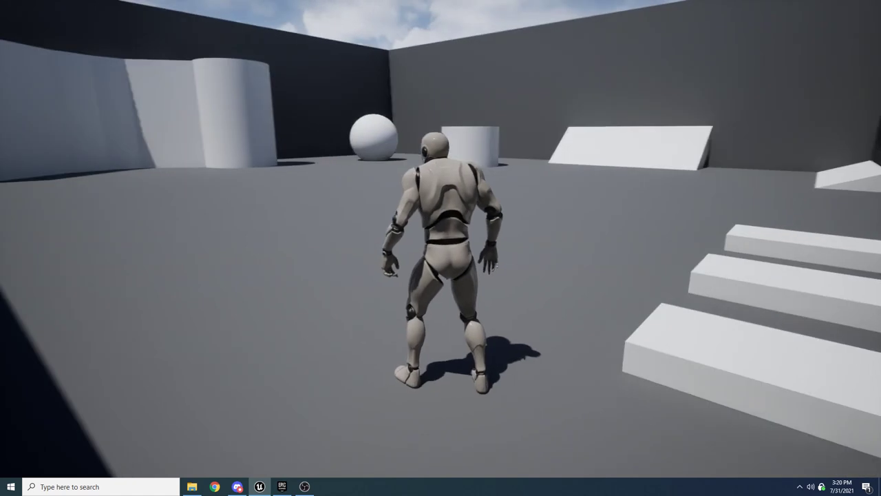
key(w)
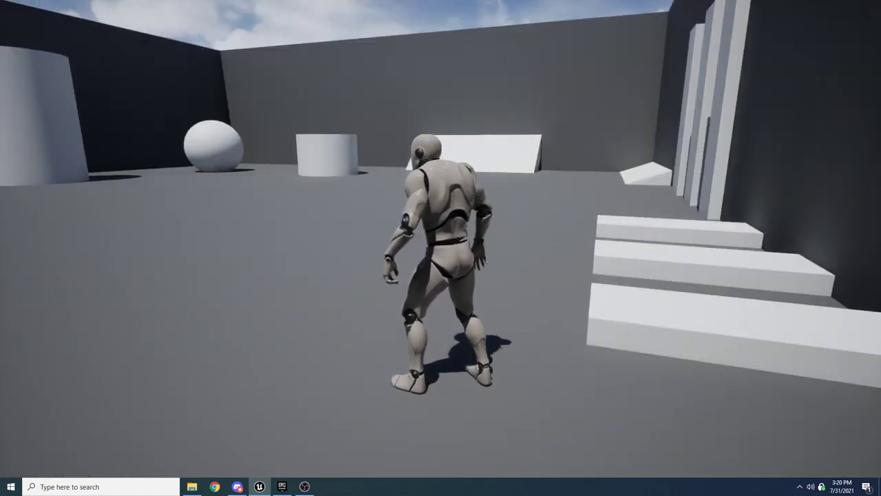
key(a)
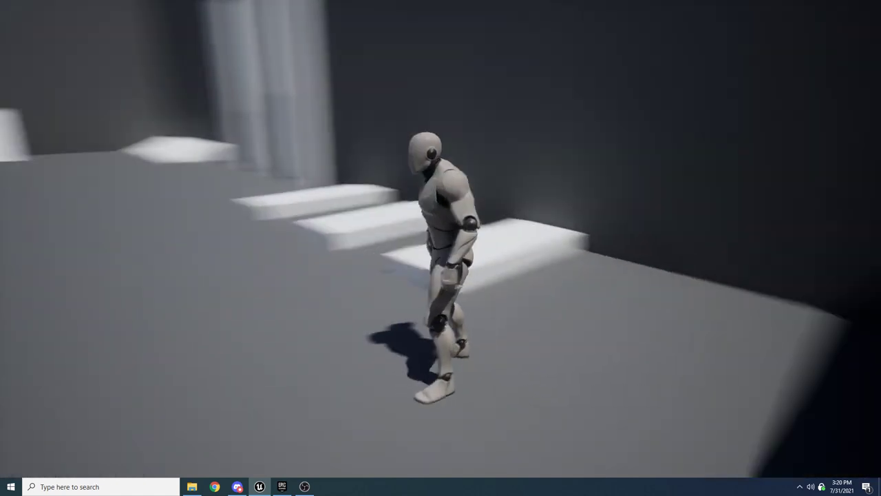
key(w)
key(a)
key(a)
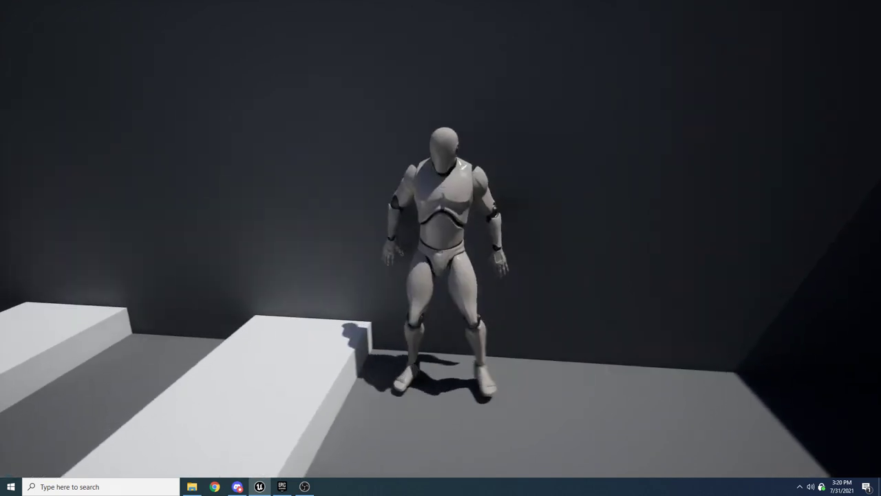
key(a)
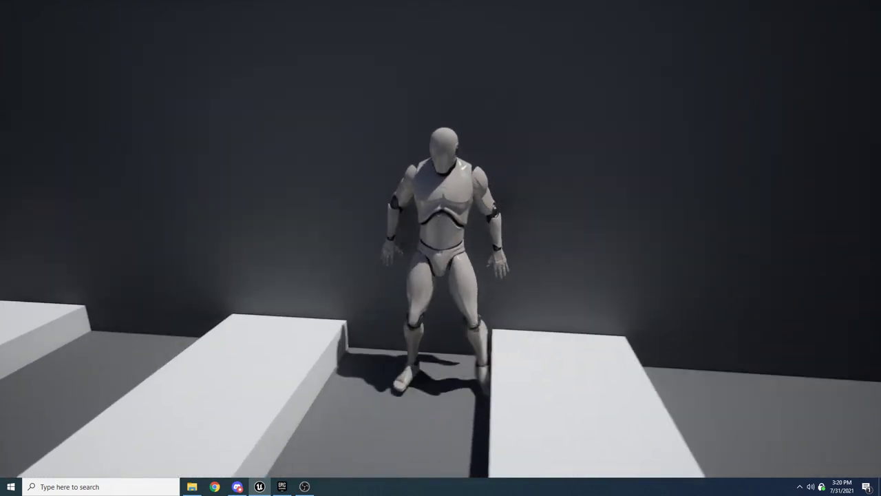
key(d)
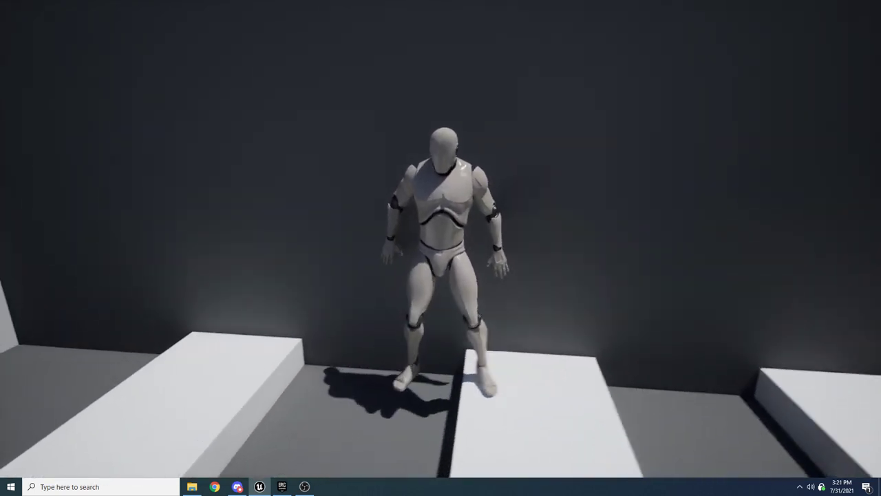
key(a)
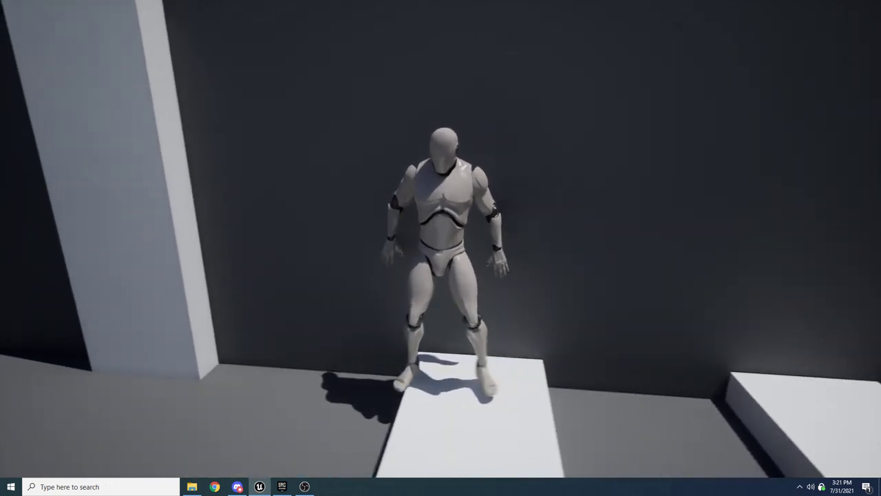
key(d)
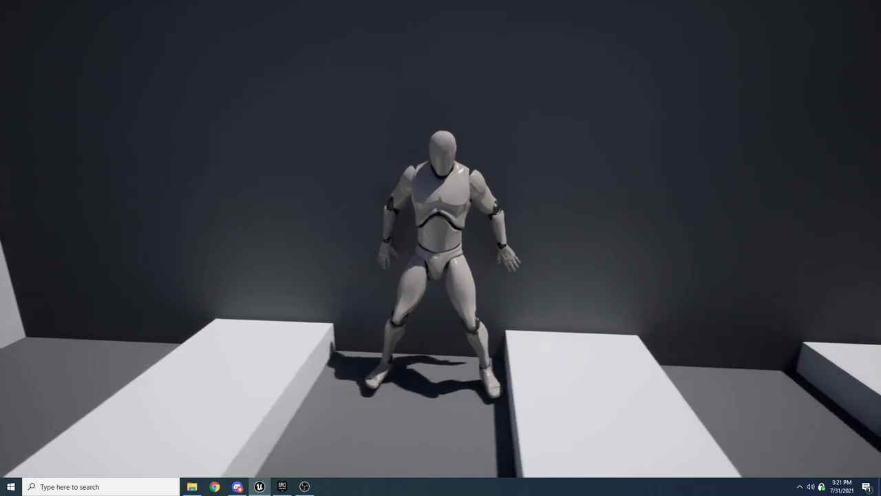
key(a)
key(a)
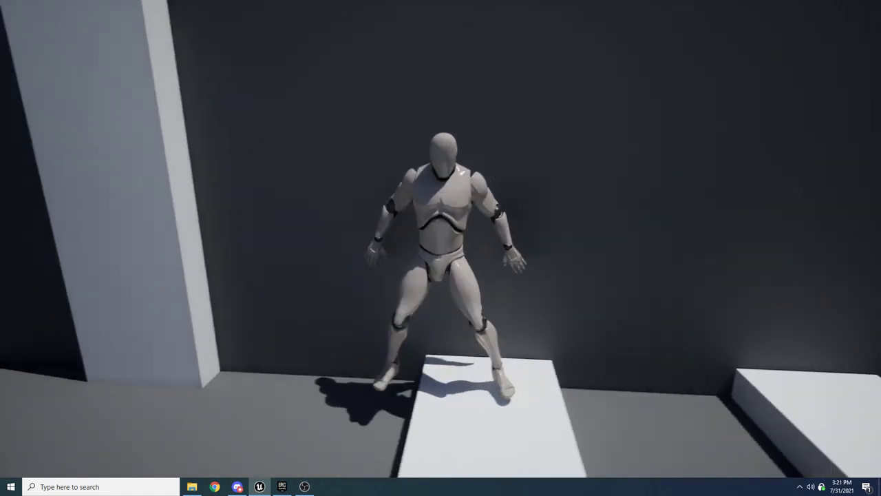
key(a)
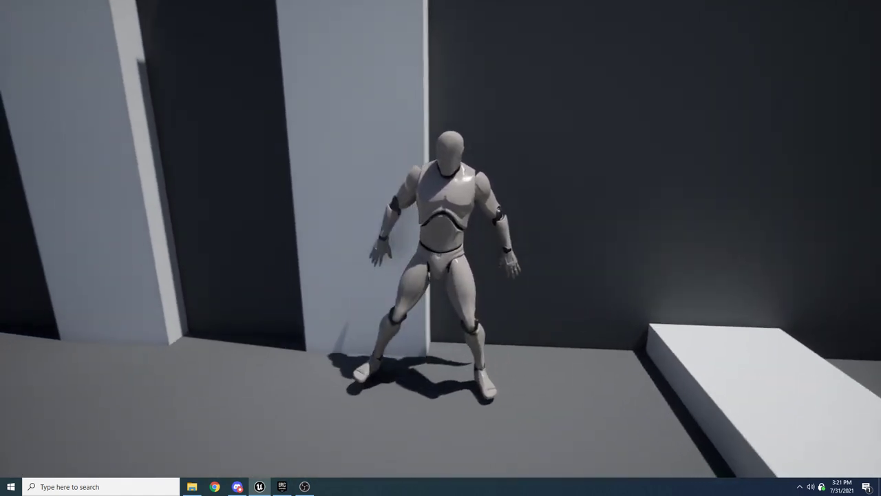
key(a)
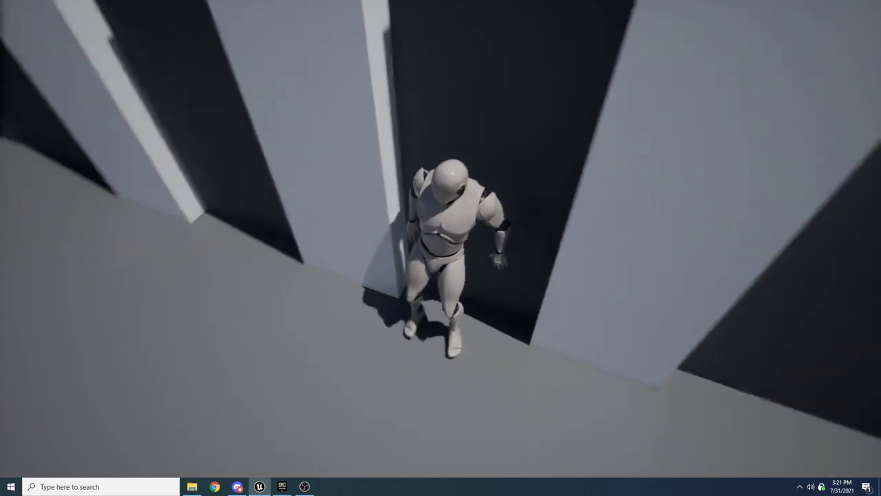
key(a)
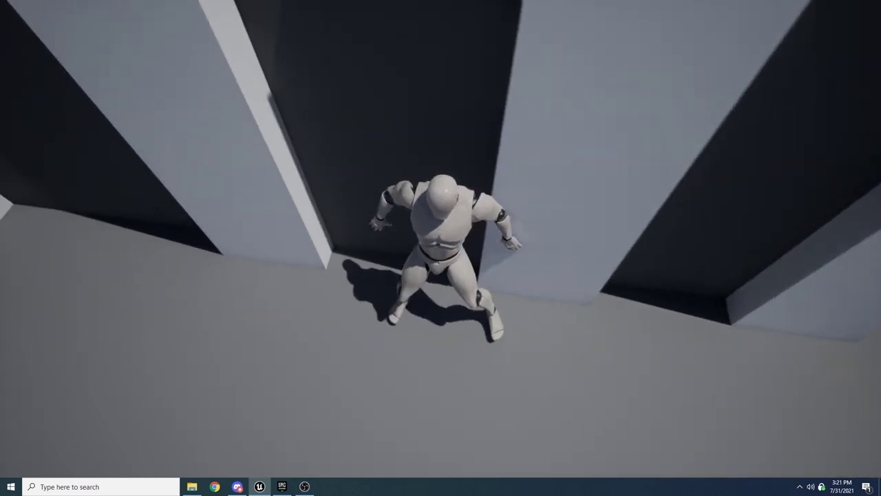
key(a)
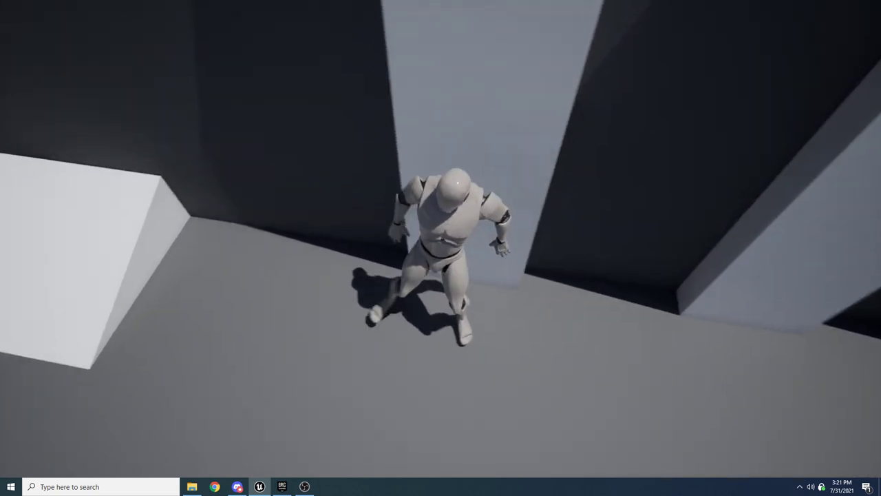
key(a)
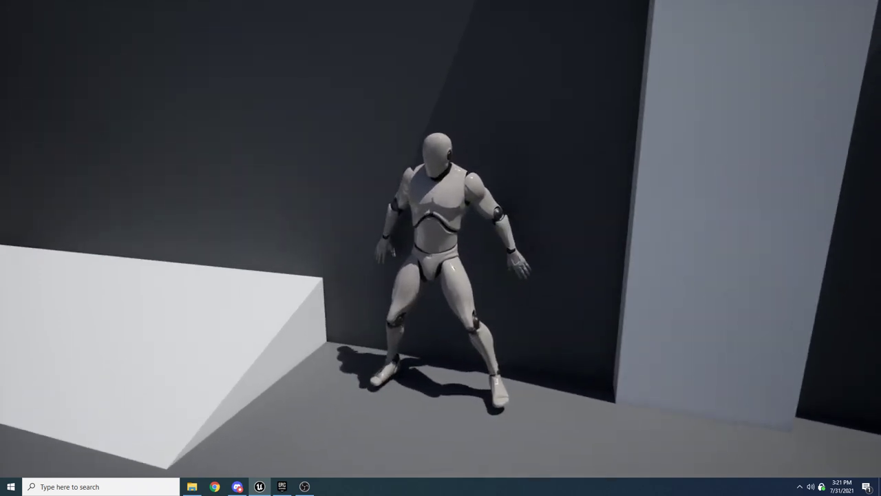
key(a)
key(a)
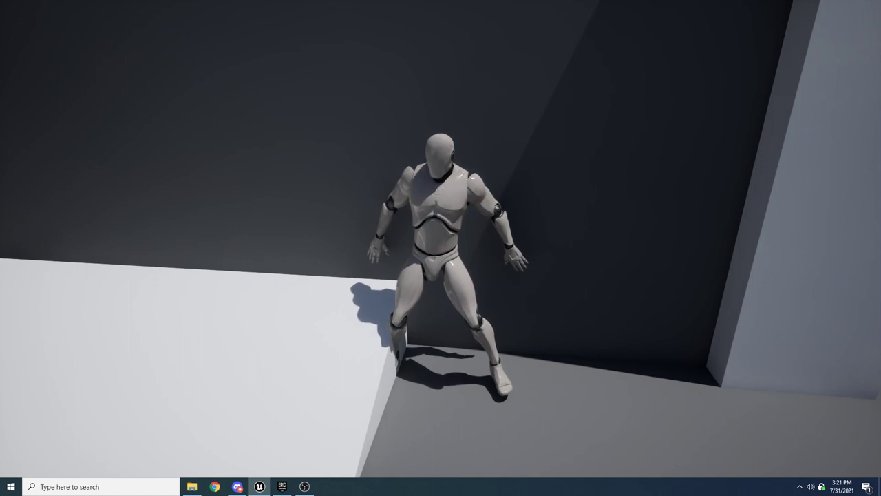
key(s)
key(a)
key(w)
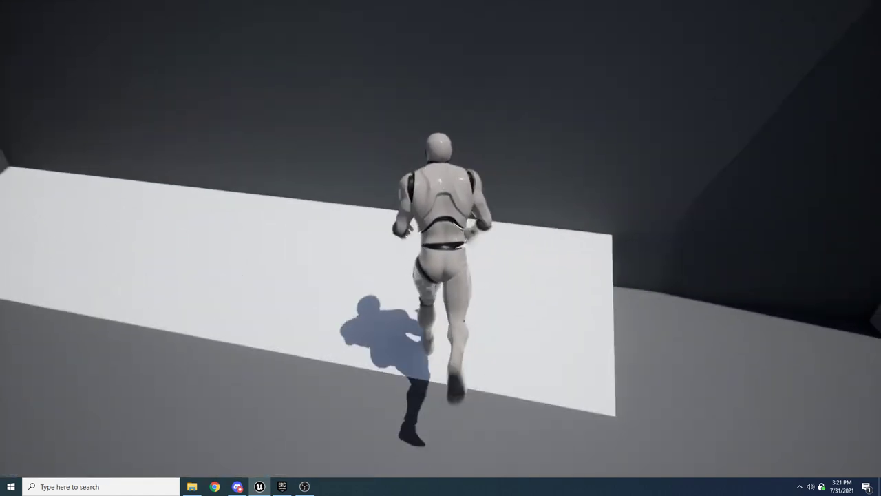
key(w)
key(c)
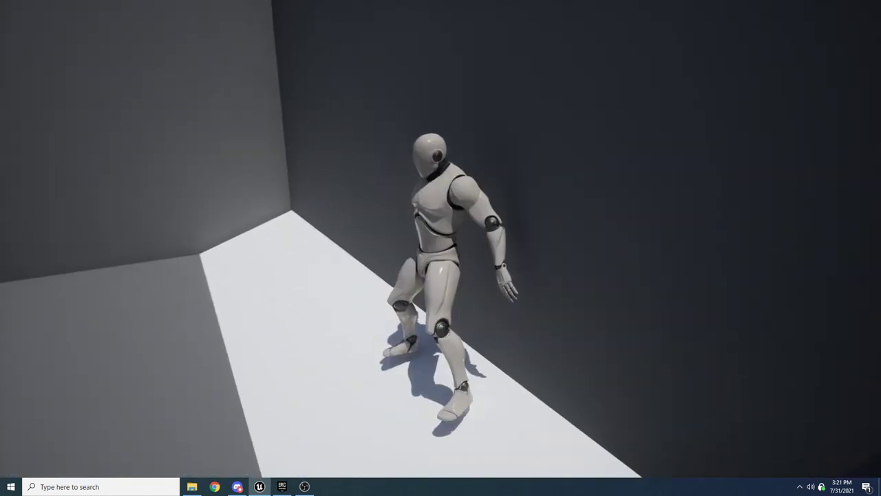
key(a)
key(s)
key(d)
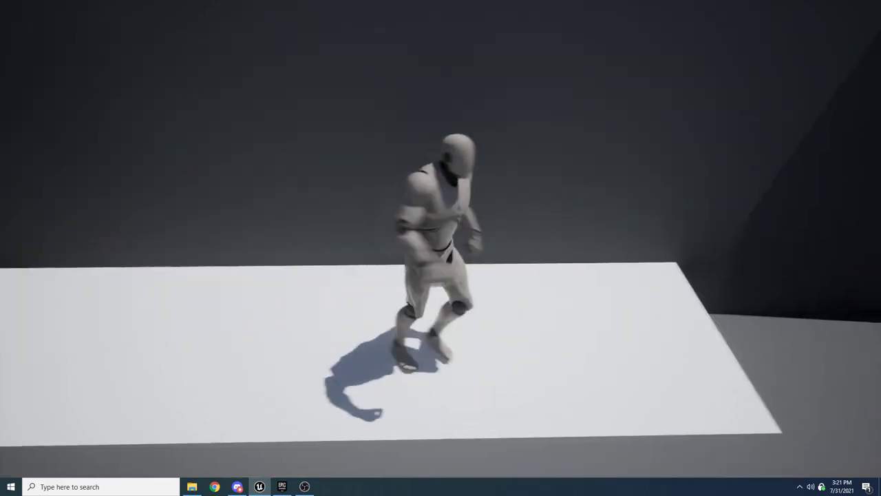
key(w)
key(c)
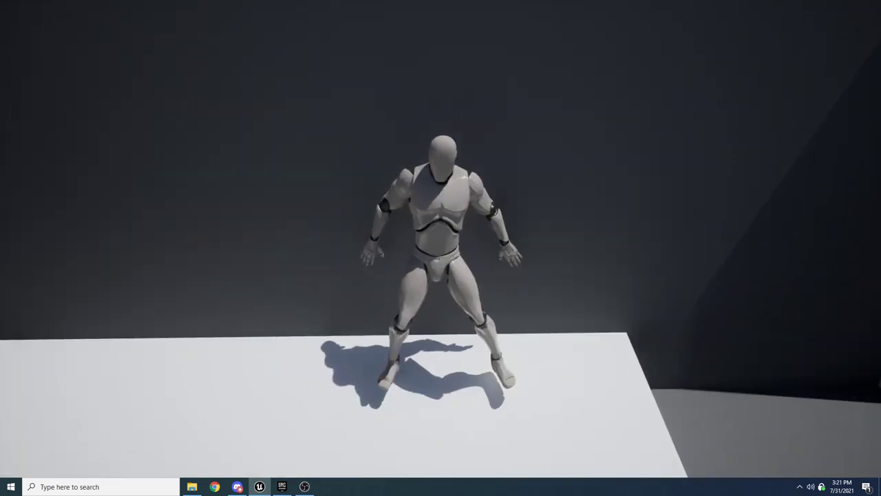
key(d)
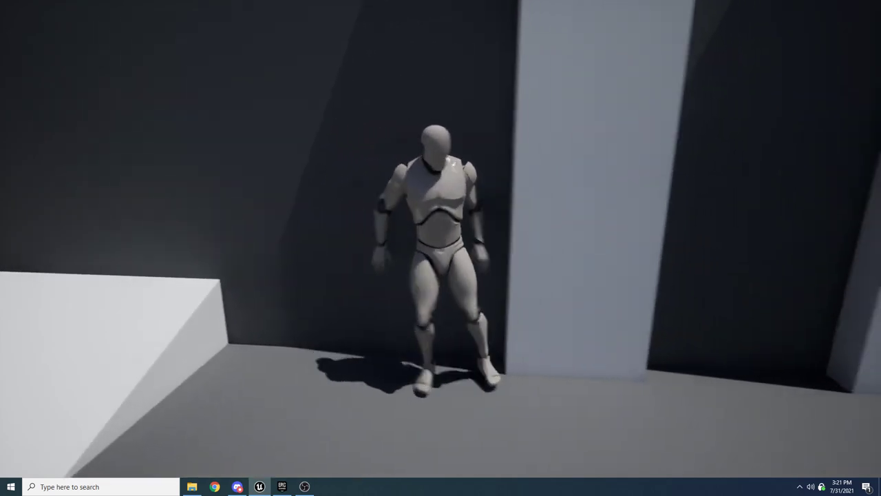
key(d)
key(w)
key(space)
key(d)
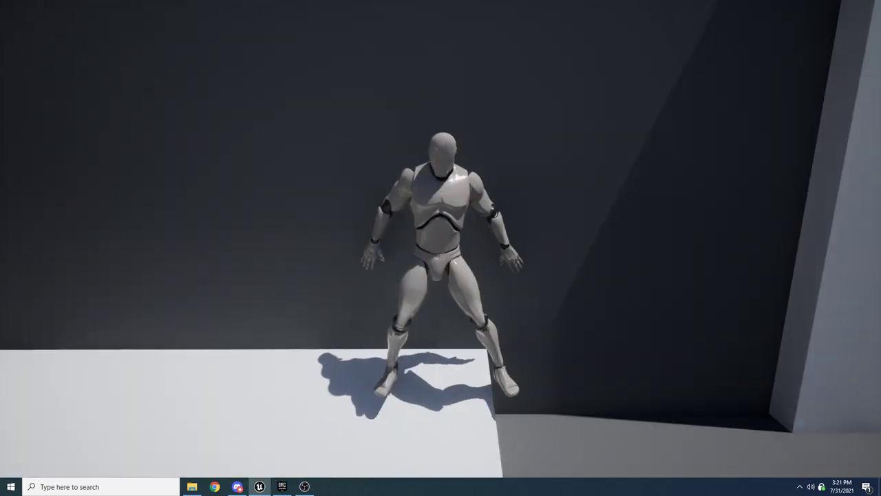
key(d)
key(w)
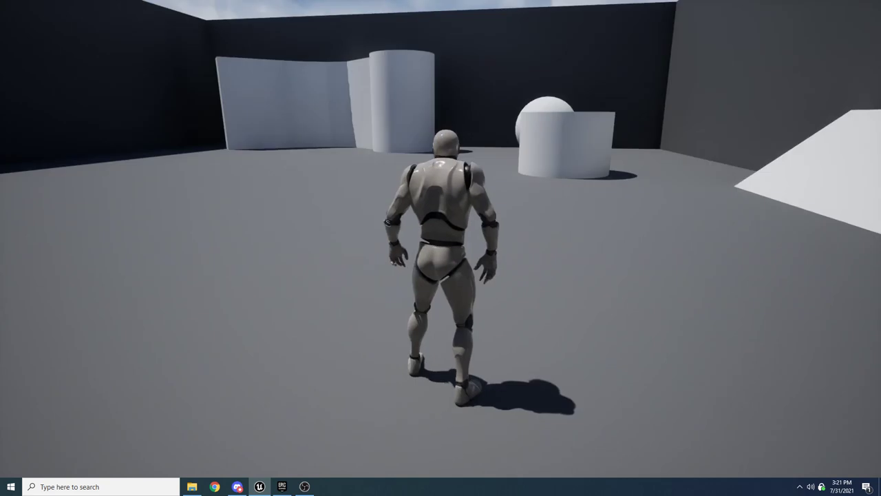
key(w)
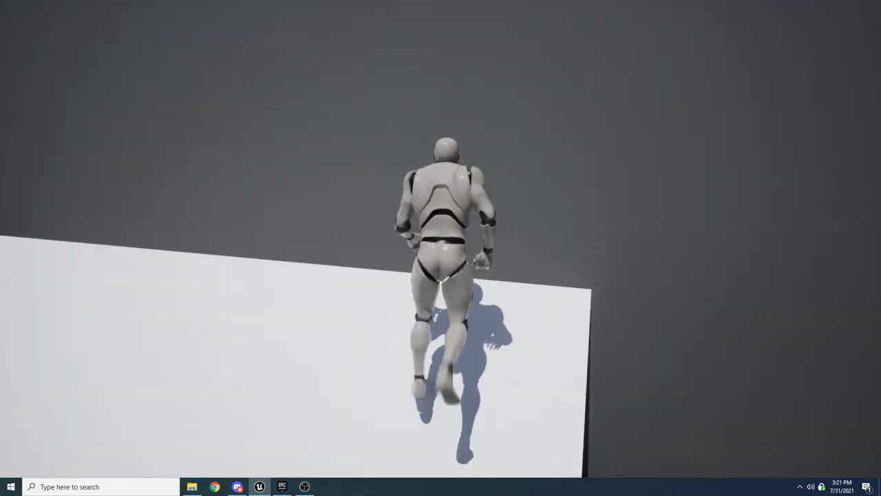
key(a)
key(a)
key(d)
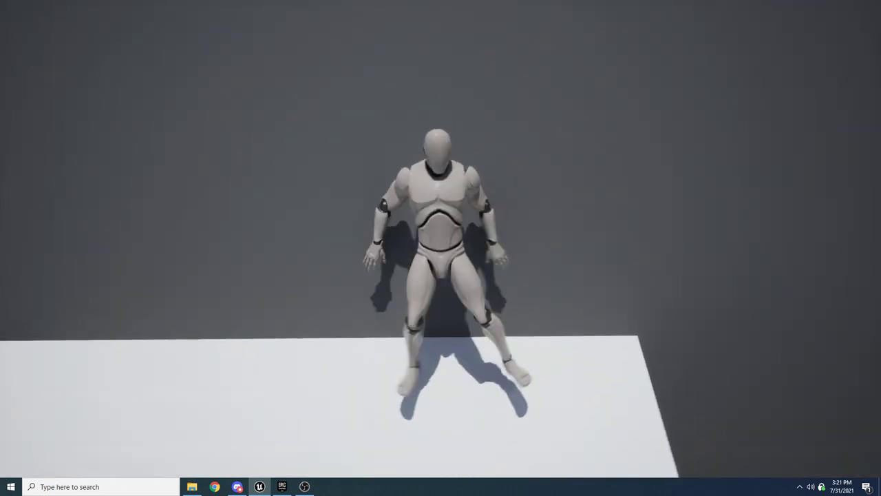
key(d)
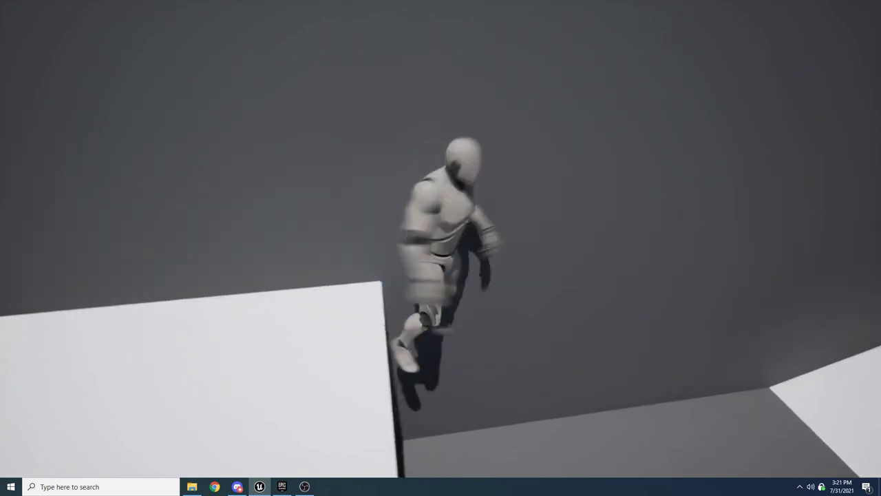
key(s)
key(w)
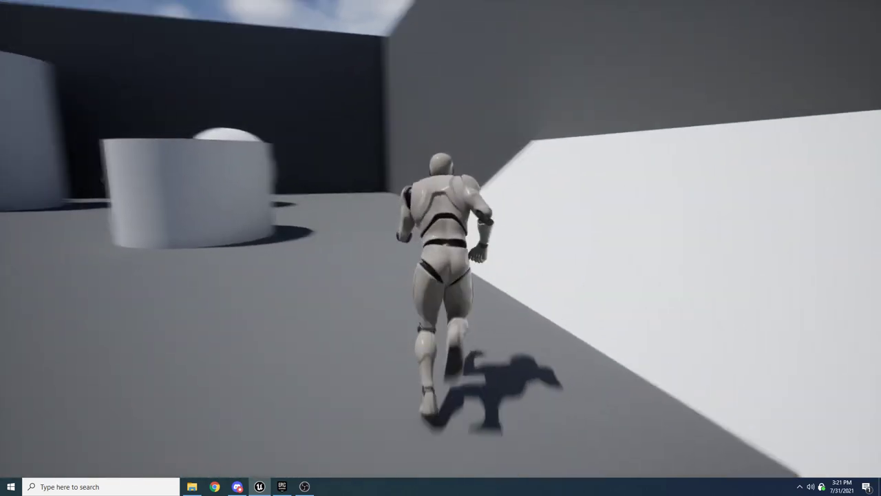
key(a)
key(w)
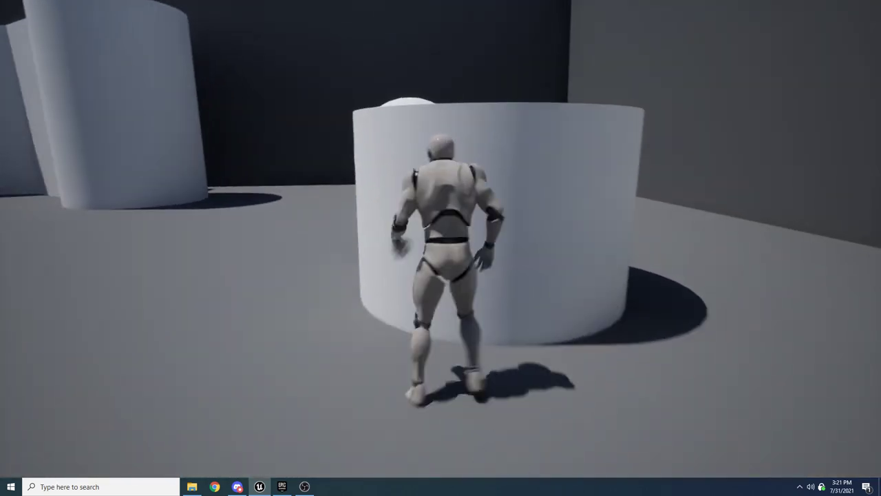
key(a)
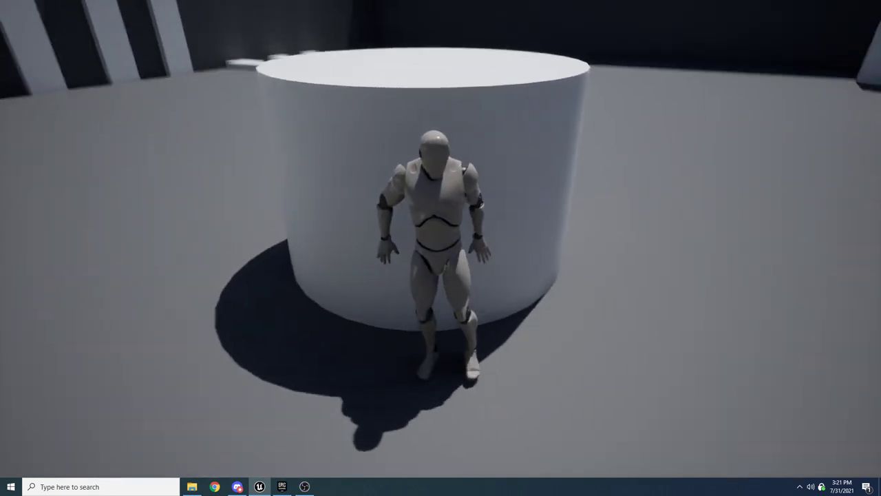
key(w)
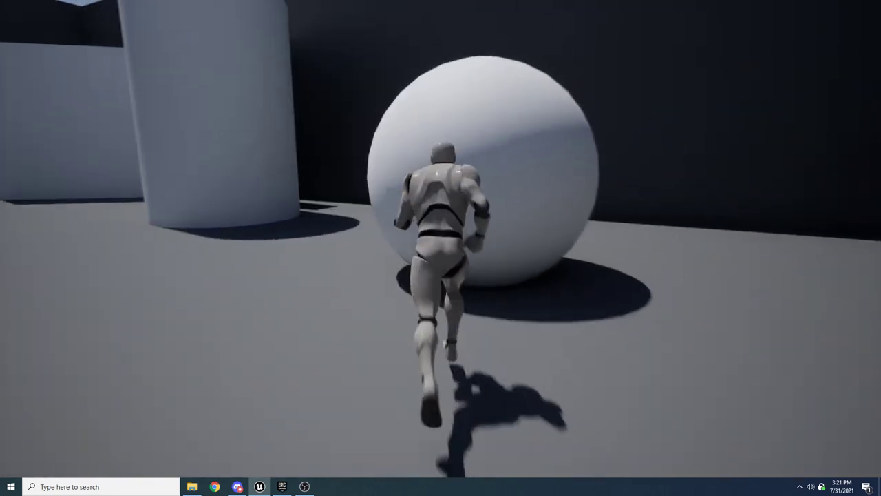
Test the character's wall cover on the sphere and along the angled walls, and return from play mode to the full editor layout
key(s)
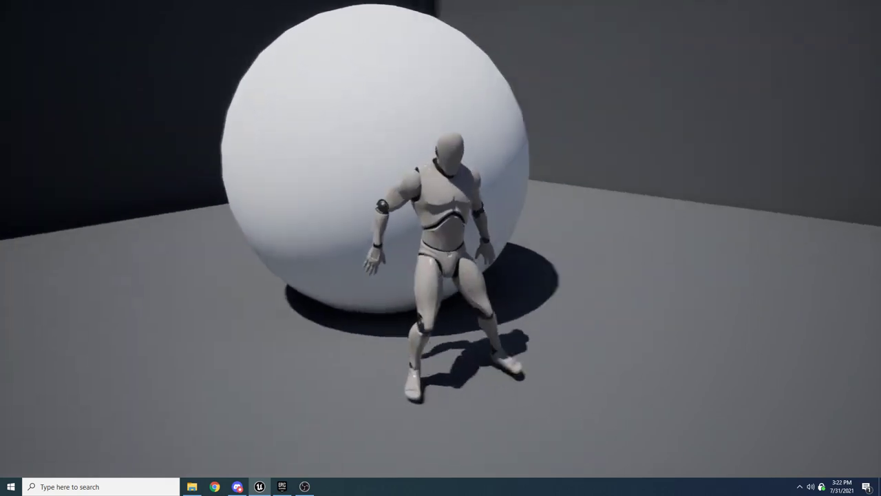
key(w)
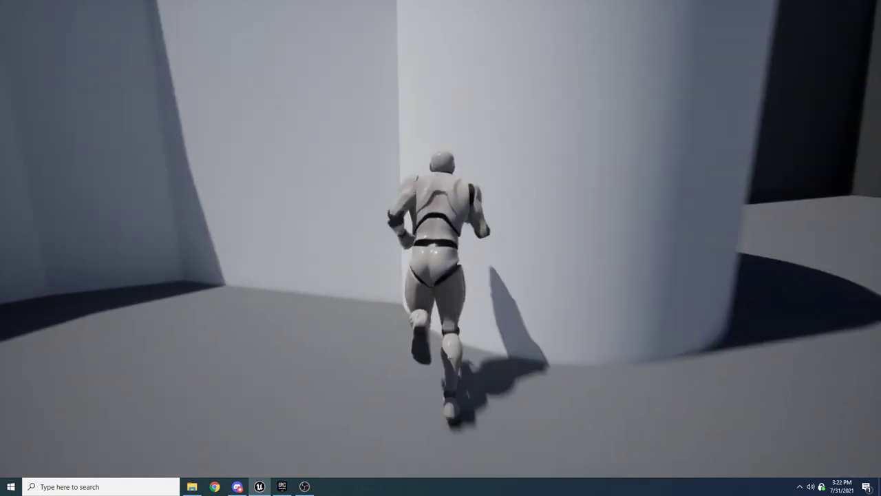
key(c)
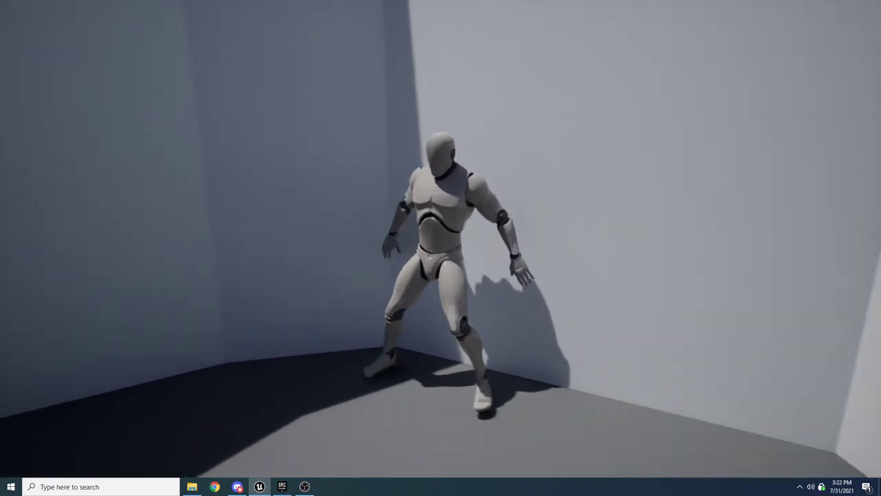
key(a)
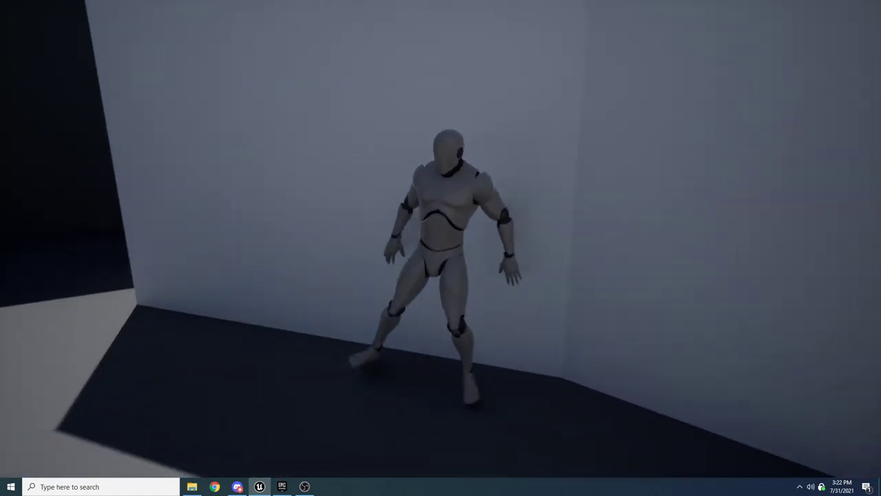
key(s)
key(w)
key(d)
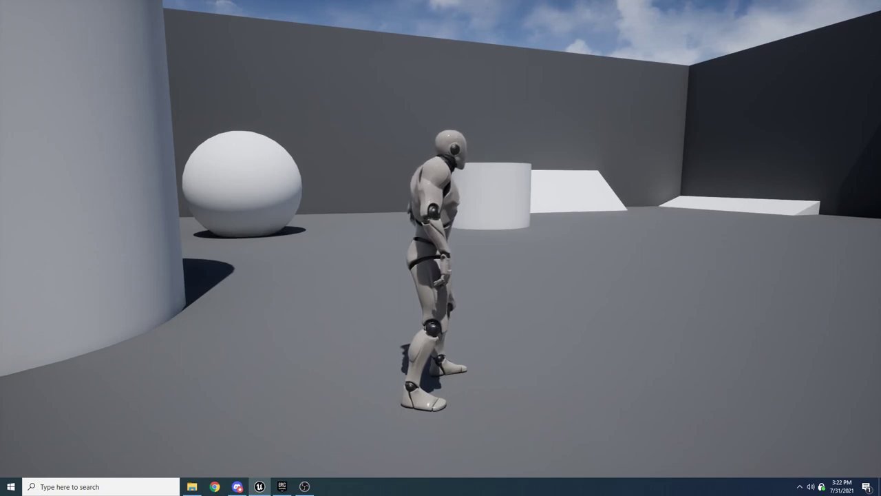
key(Escape)
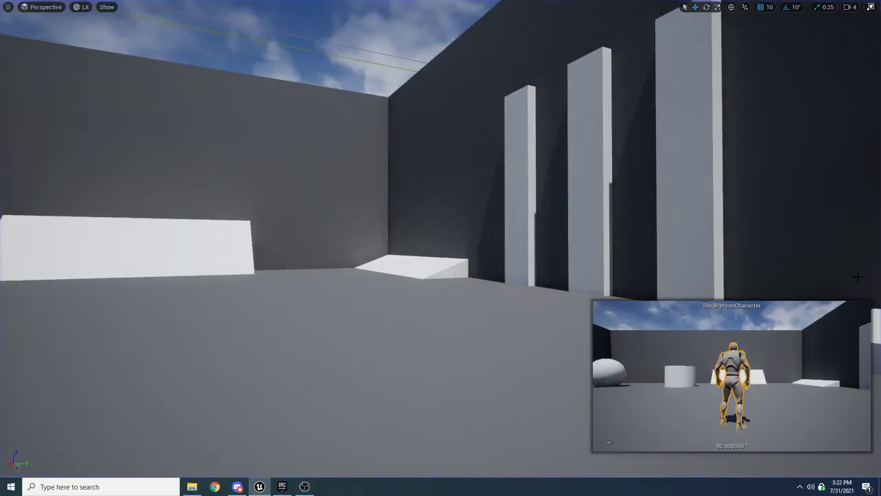
key(F11)
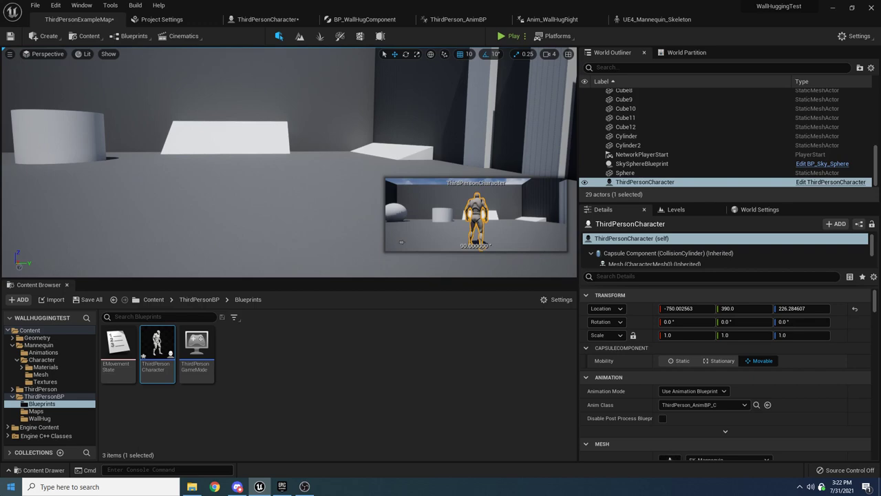
Switch to the Epic Games Launcher and launch Unreal Engine 5 Early Access from the engine library
key(super)
text(epic)
key(Return)
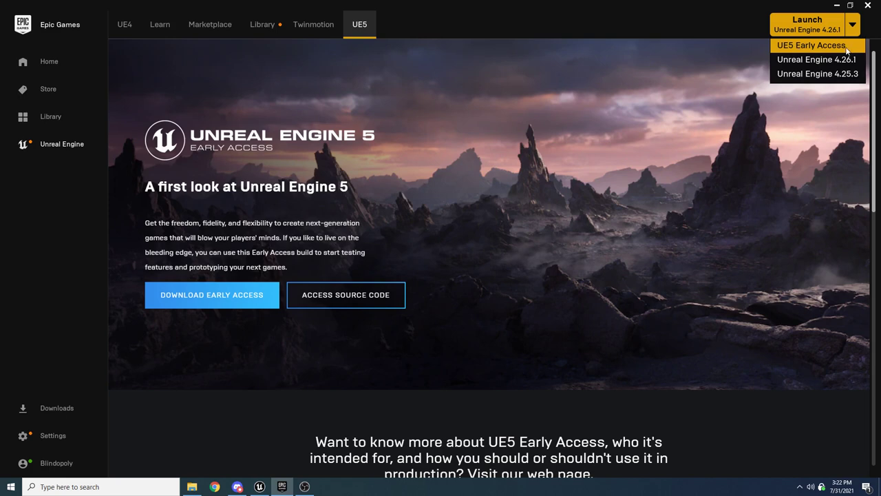
click(270, 21)
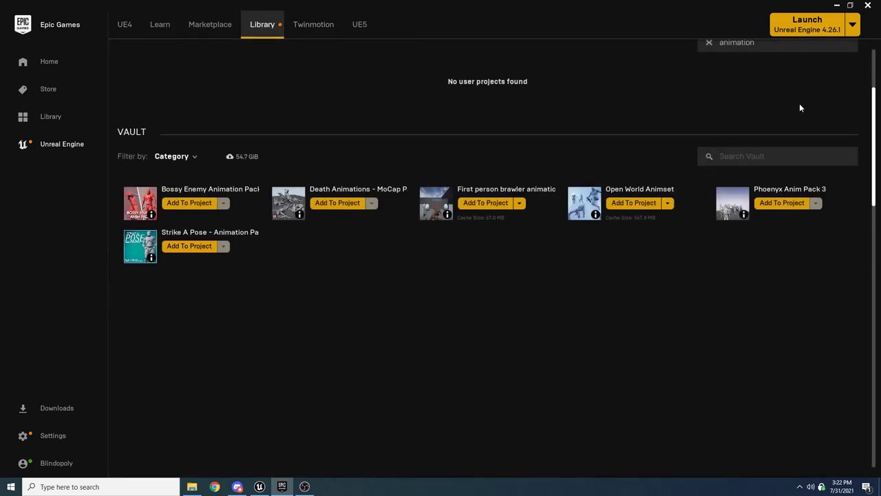
scroll(800, 108, up, 2)
click(709, 131)
scroll(601, 115, up, 2)
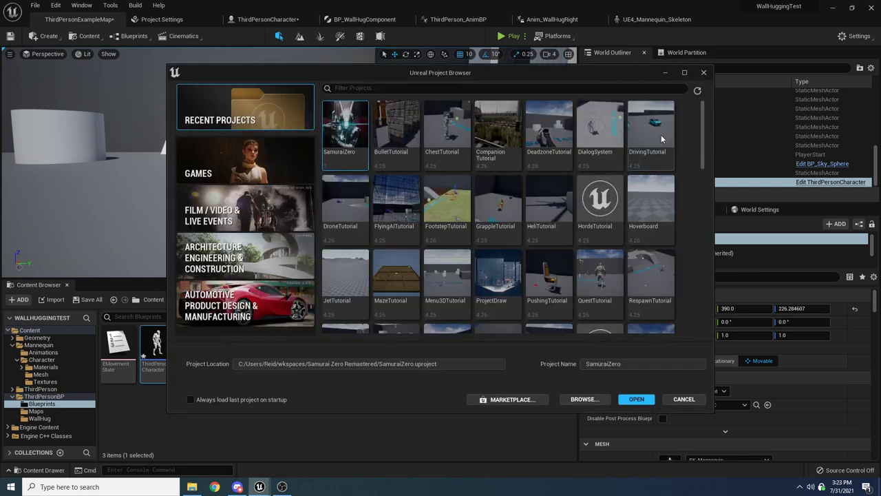
Create a Blueprint game project from the Third Person template, named WallHugTutorial
click(279, 169)
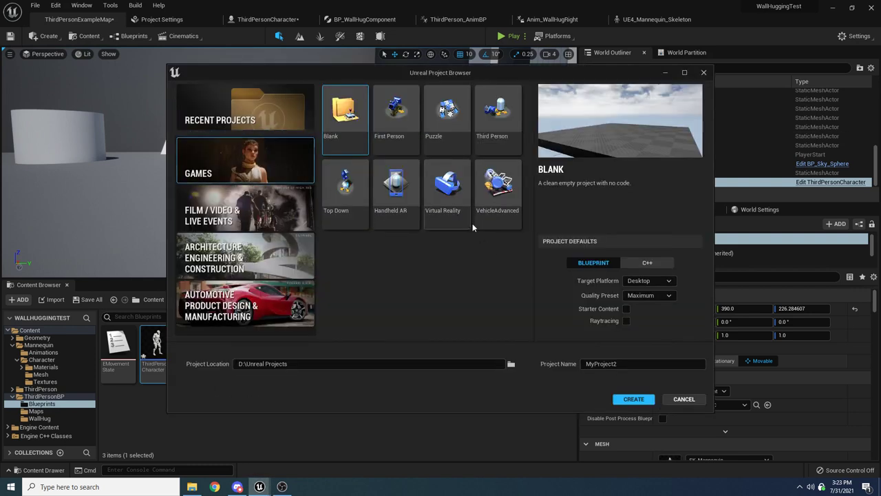
click(503, 121)
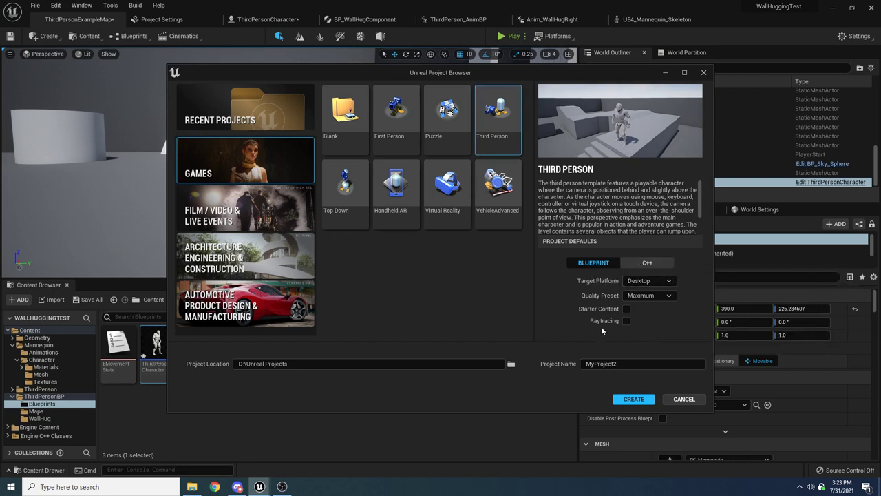
drag(628, 364, 497, 343)
text(WallHugTutorial)
click(649, 400)
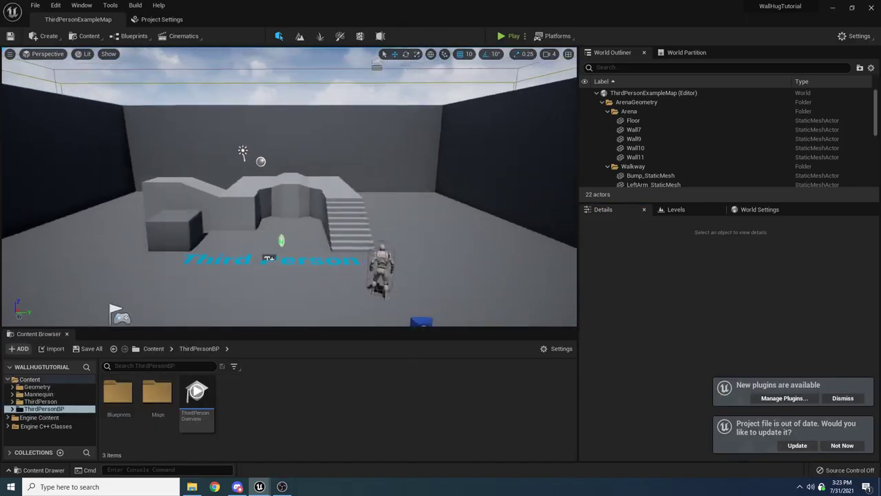
Dismiss the new plugins notice, decline the project file update, and make the Content Browser taller
click(842, 398)
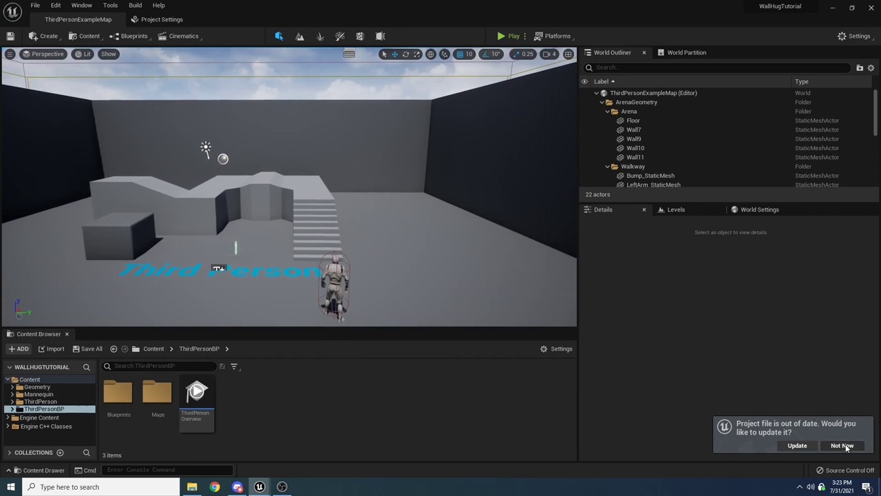
click(843, 445)
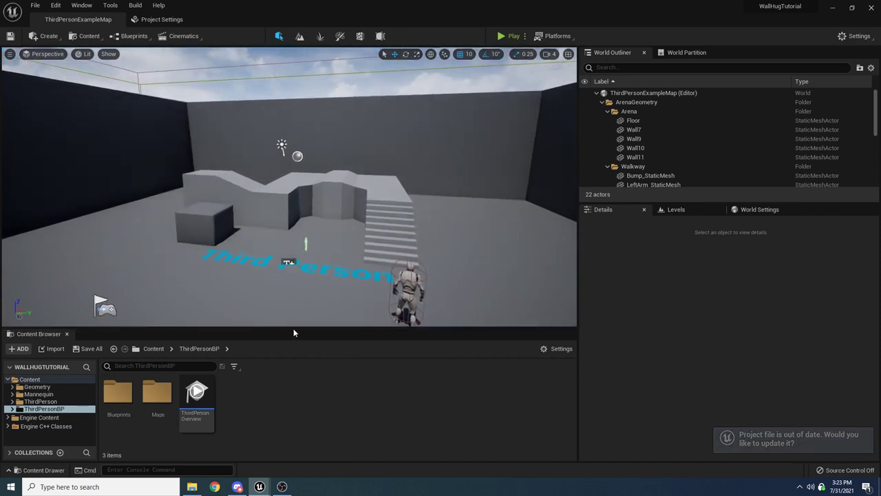
drag(295, 327, 309, 313)
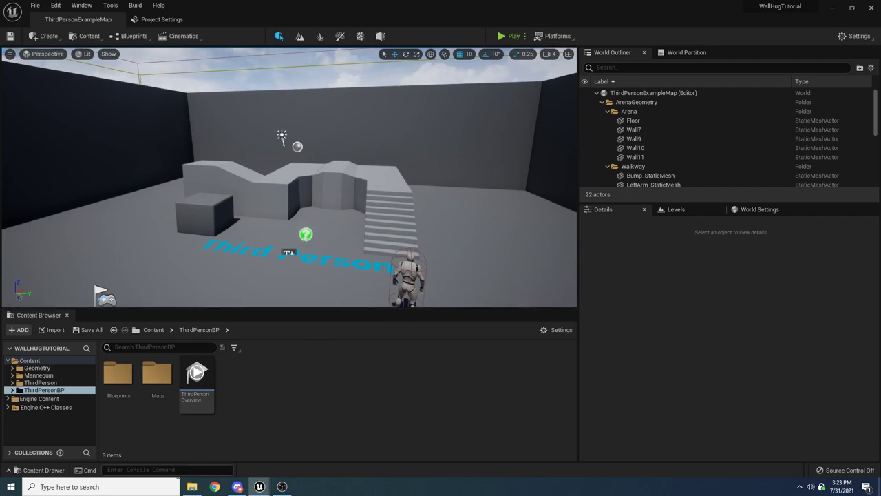
Switch to File Explorer and select the Anim_WallHugIdle, Anim_WallHugLeft and Anim_WallHugRight FBX files in the WallHugAnims folder
click(192, 487)
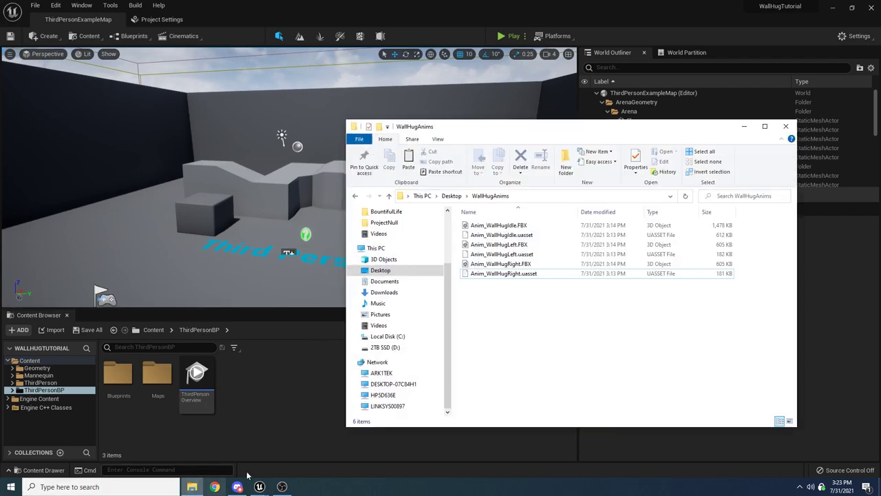
drag(540, 144, 472, 150)
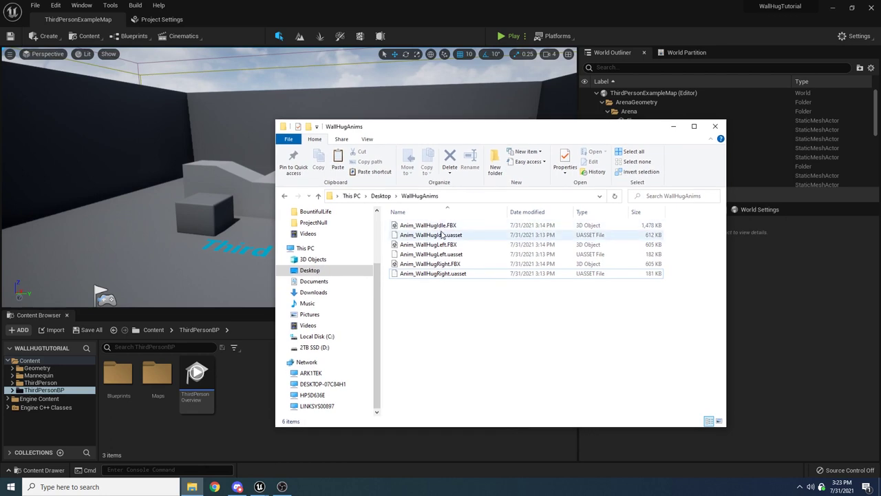
ctrl+click(480, 247)
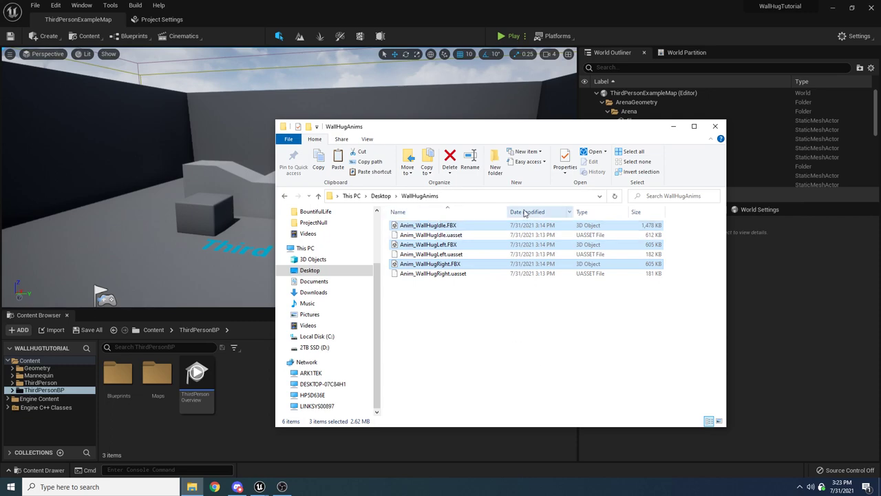
drag(510, 130, 880, 159)
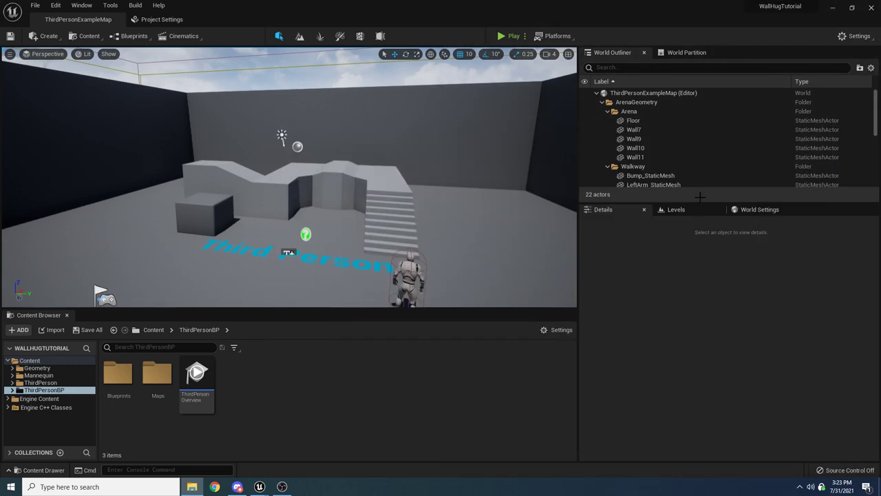
Switch back to Unreal Engine, open the Mannequin > Animations content folder, and enlarge the Content Browser
double_click(117, 373)
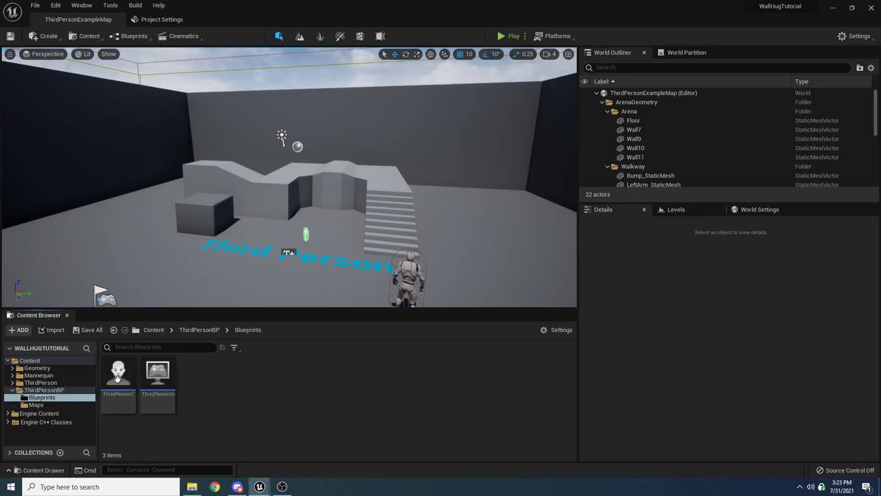
click(154, 330)
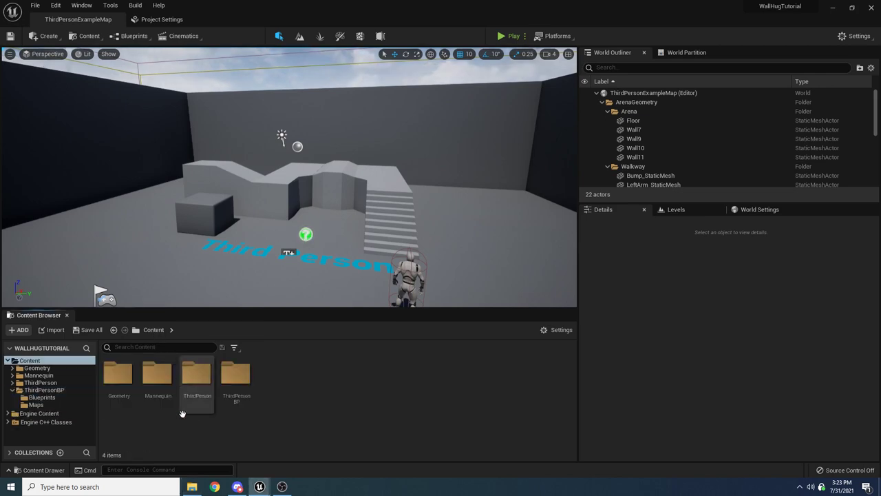
double_click(157, 373)
double_click(118, 374)
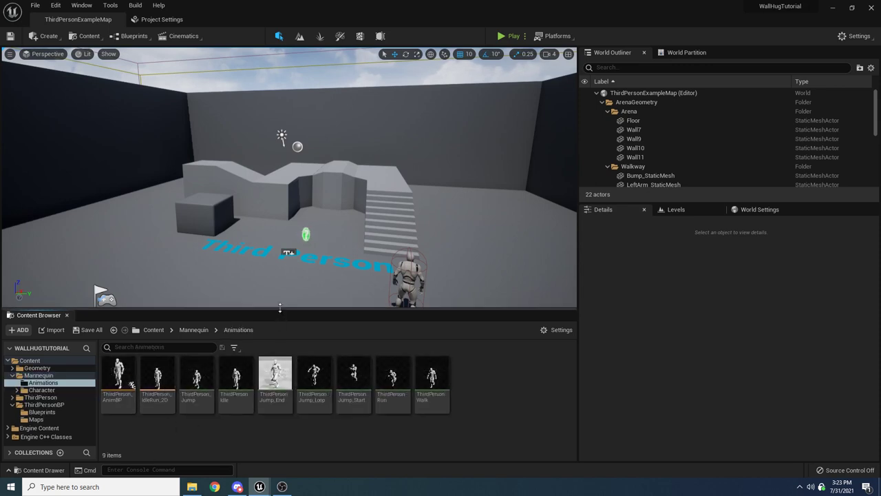
drag(279, 290, 279, 265)
Import all three selected FBX animations into the Animations folder, using UE4_Mannequin_Skeleton as their skeleton
key(alt+Tab)
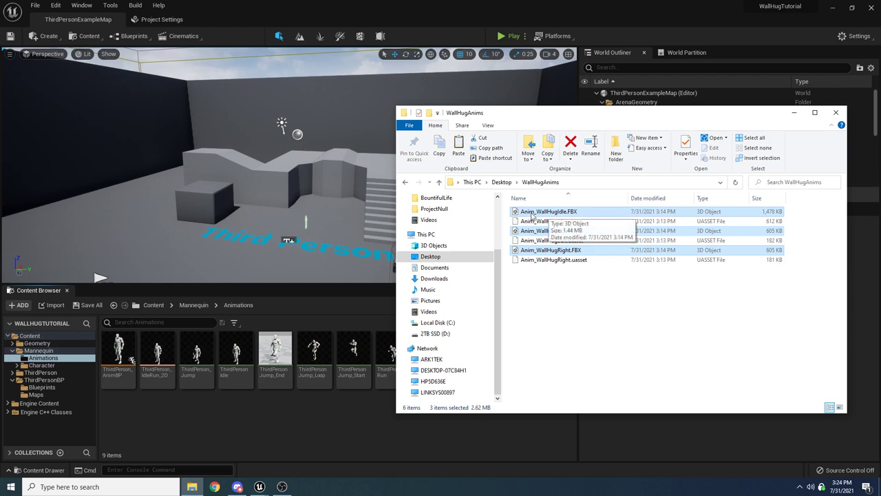
drag(370, 362, 289, 426)
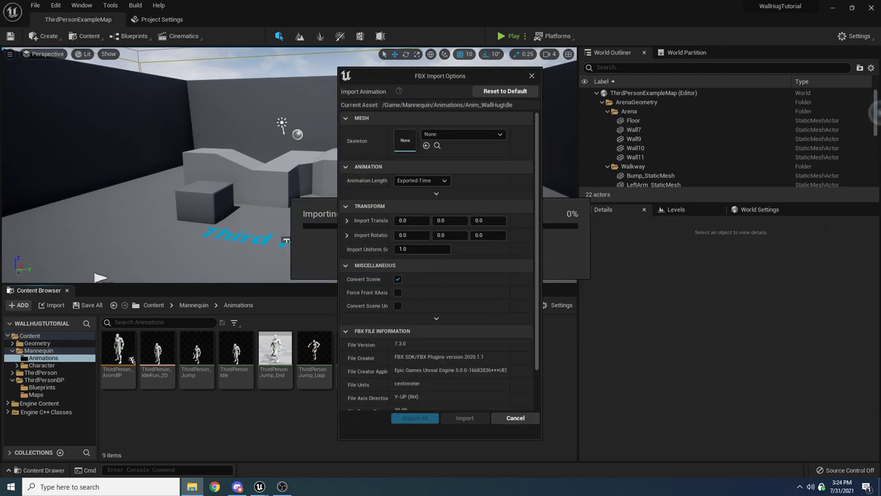
click(463, 134)
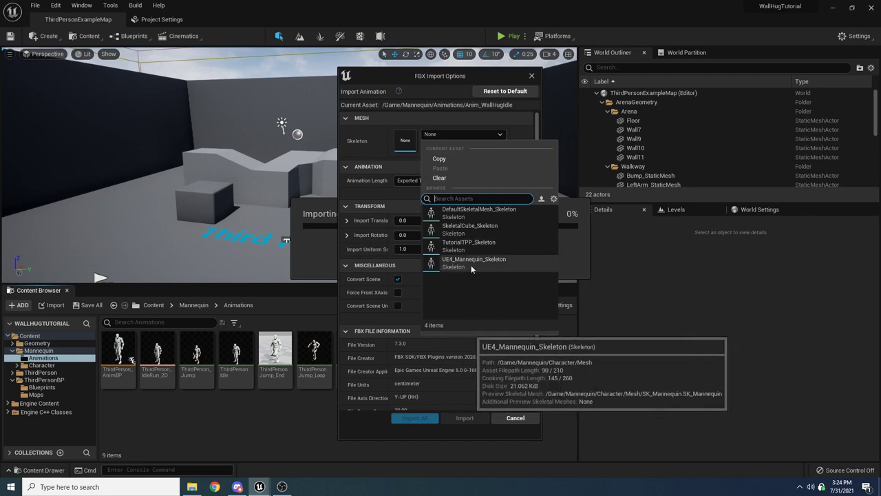
click(496, 262)
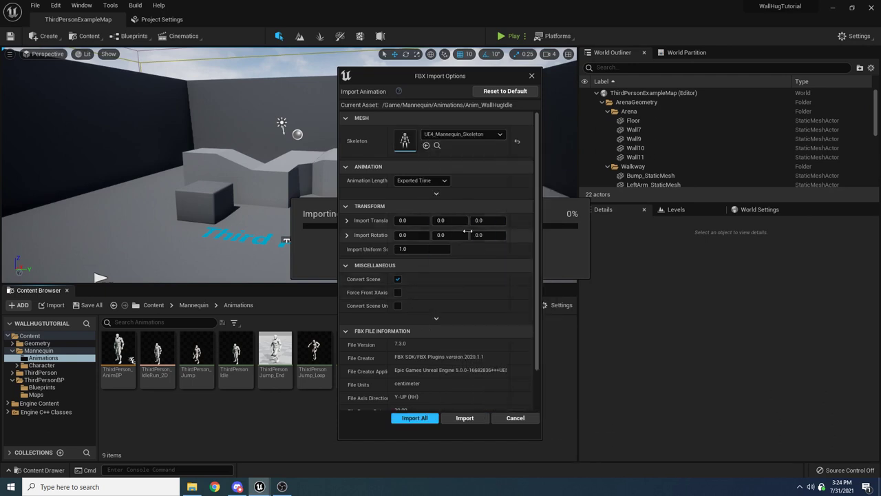
click(418, 418)
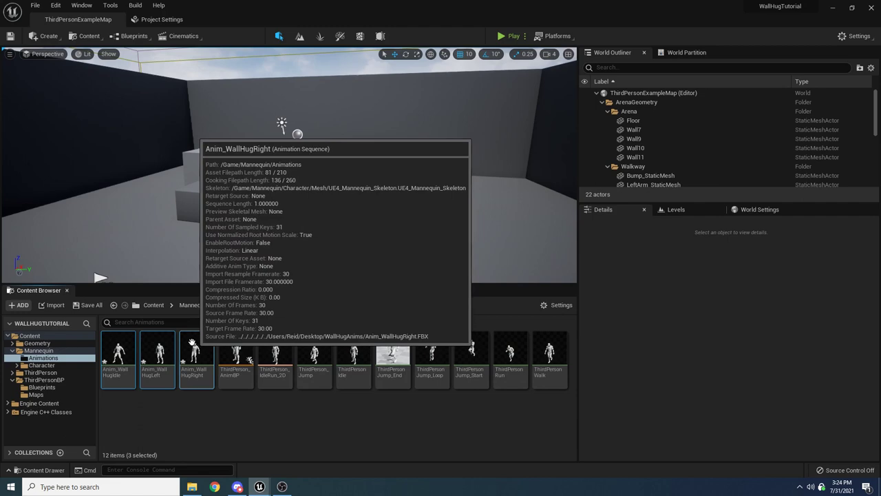
Preview the imported Anim_WallHugIdle and Anim_WallHugLeft animations, closing each animation editor after viewing
click(121, 349)
double_click(121, 350)
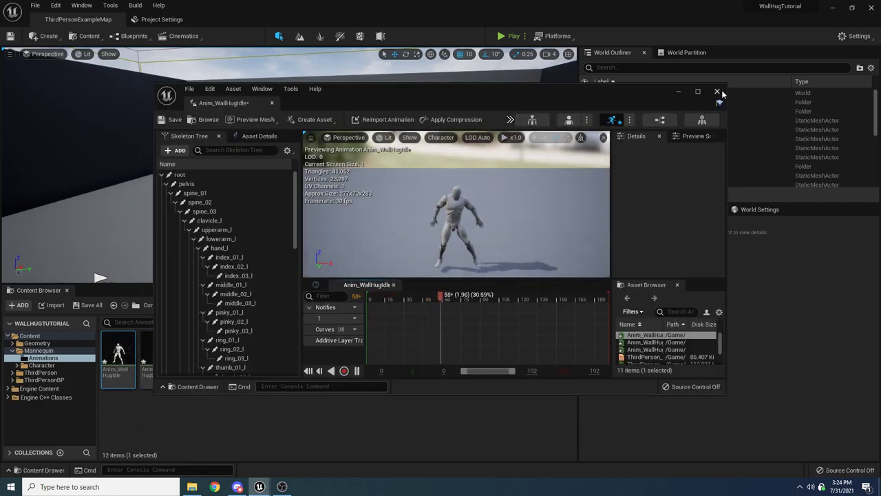
click(716, 91)
double_click(160, 351)
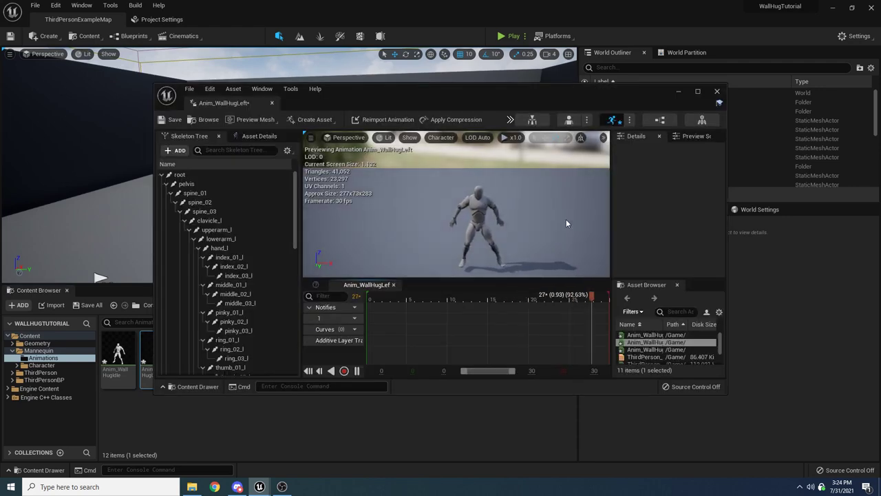
click(717, 90)
Open Anim_WallHugRight, dock its editor beside the level tabs, and enable Force Root Lock in its asset details
double_click(200, 351)
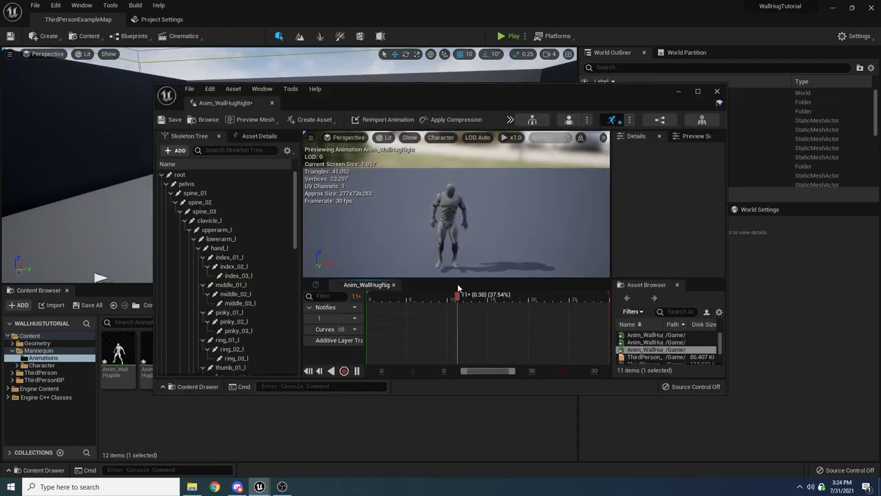
drag(229, 103, 213, 18)
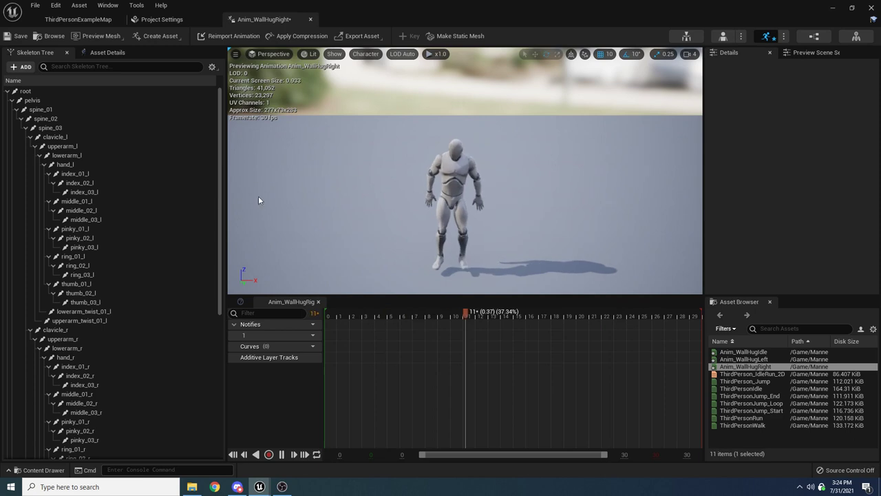
click(100, 55)
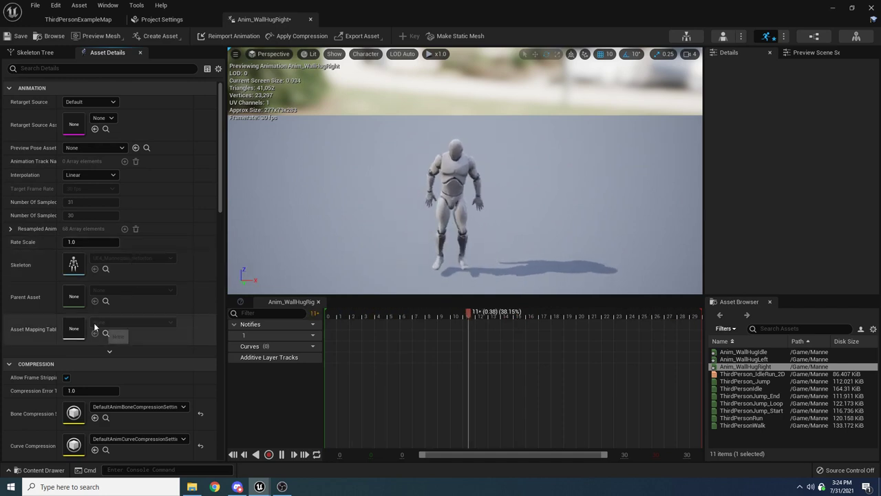
click(114, 72)
text(root)
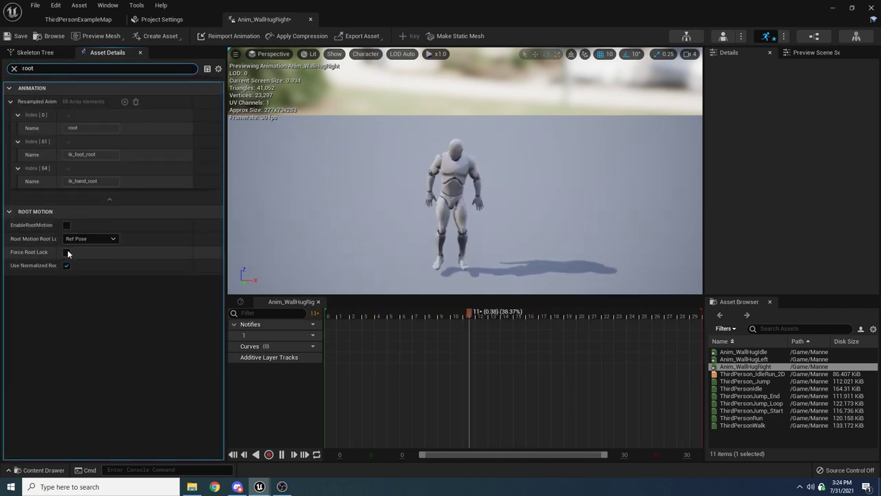
click(67, 253)
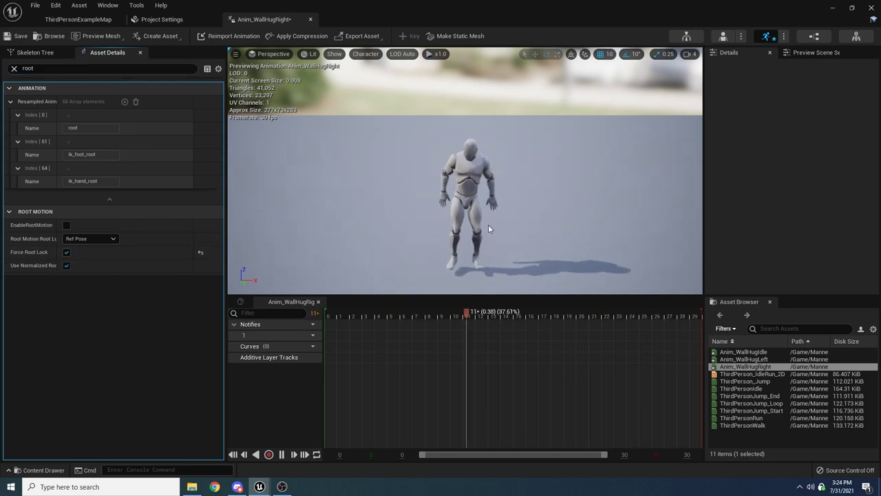
Enable Force Root Lock in the asset details of the Anim_WallHugLeft and Anim_WallHugIdle animations
key(s)
right_drag(529, 240, 528, 277)
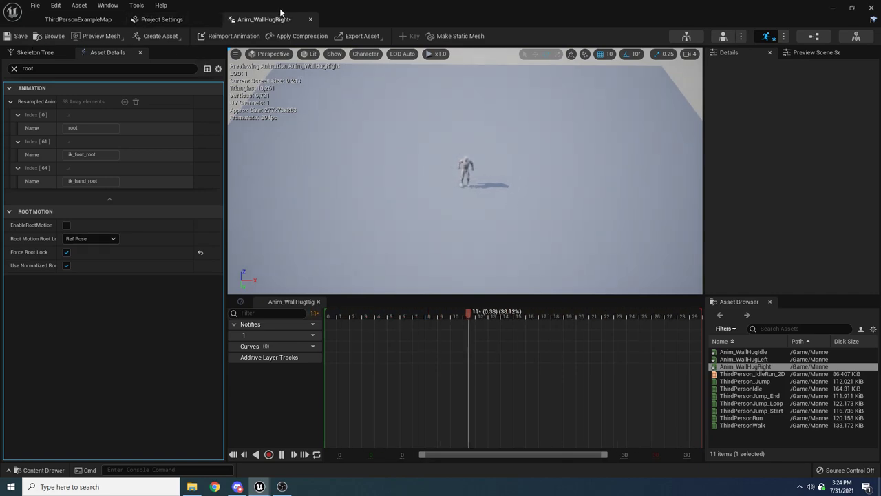
click(78, 19)
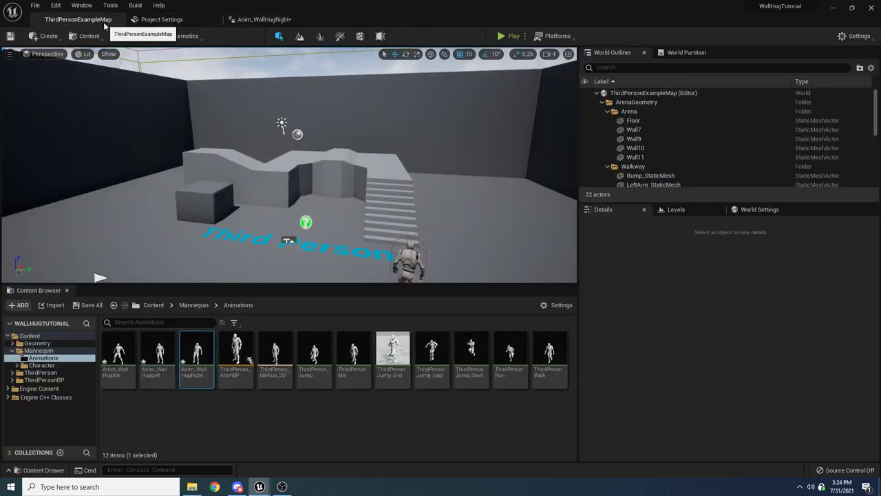
click(162, 349)
double_click(161, 349)
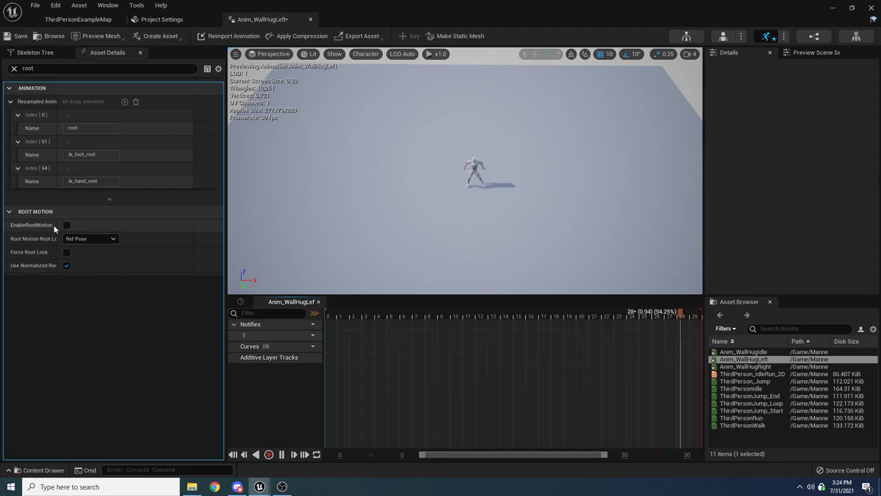
click(64, 20)
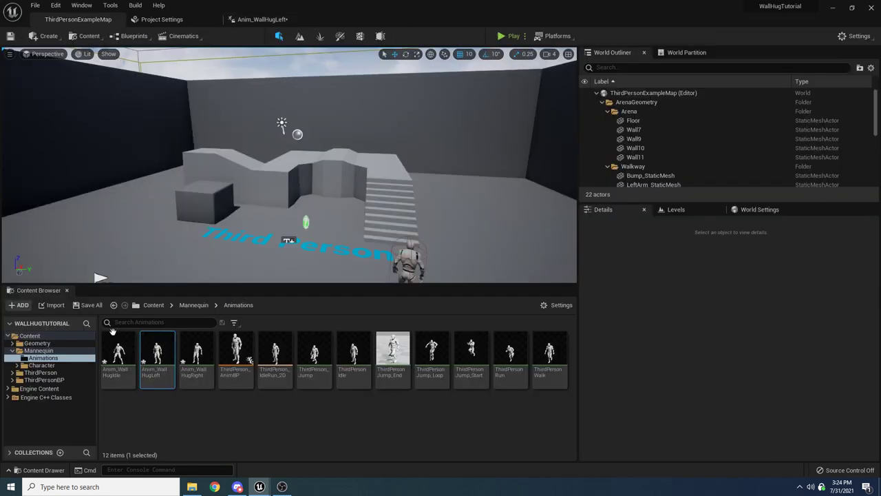
double_click(111, 337)
click(66, 252)
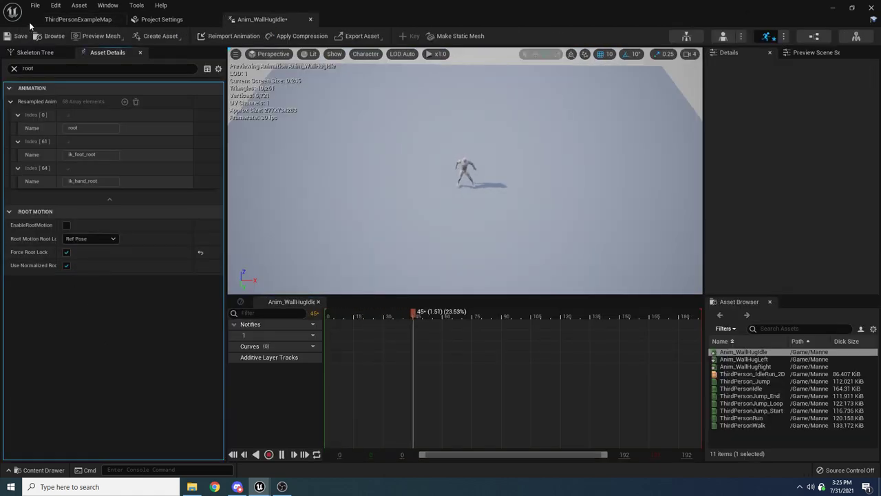
Save all modified assets and return to the ThirdPersonExampleMap level
click(35, 5)
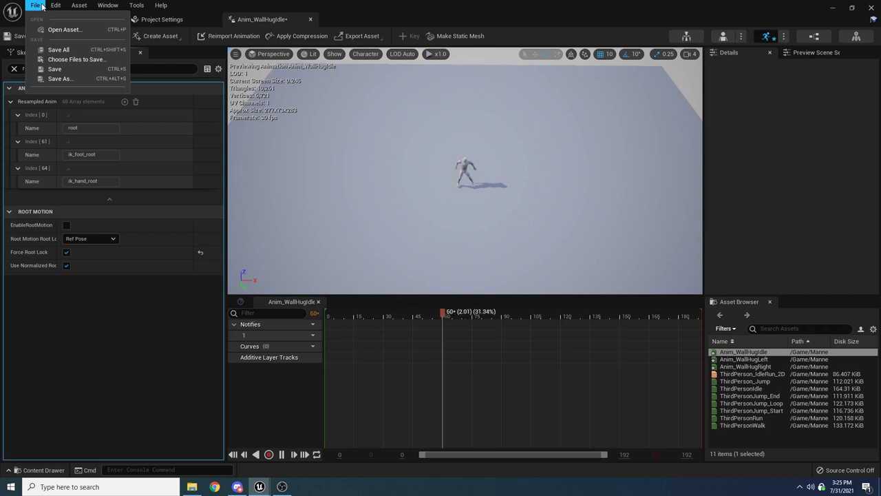
click(58, 50)
click(138, 24)
click(103, 20)
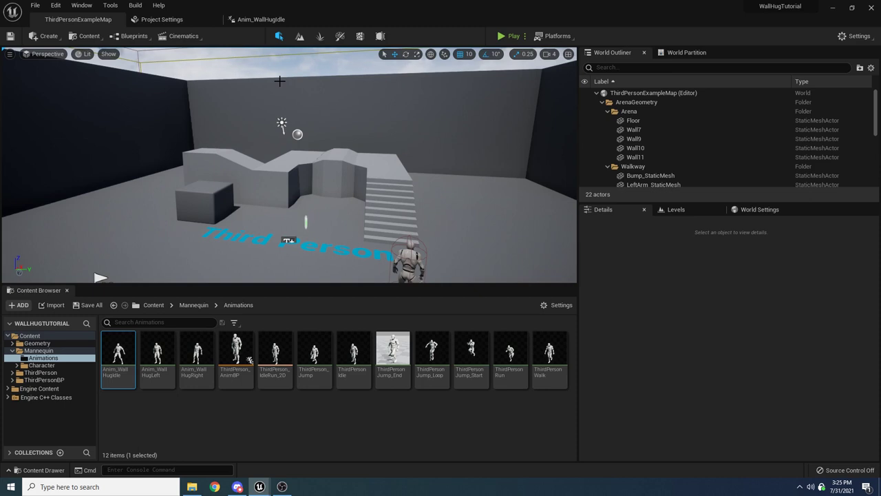
Create a Blend Space 1D named BS_WallHug in the Animations folder, using UE4_Mannequin_Skeleton as its skeleton
click(176, 431)
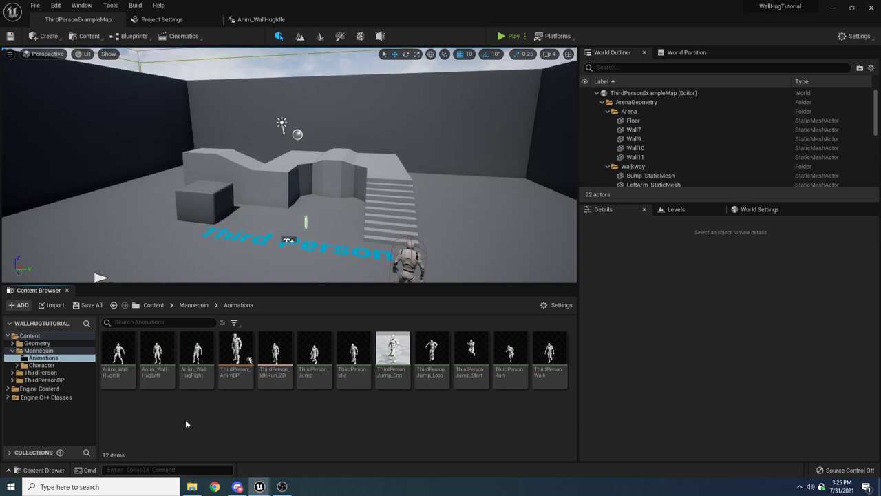
right_click(204, 410)
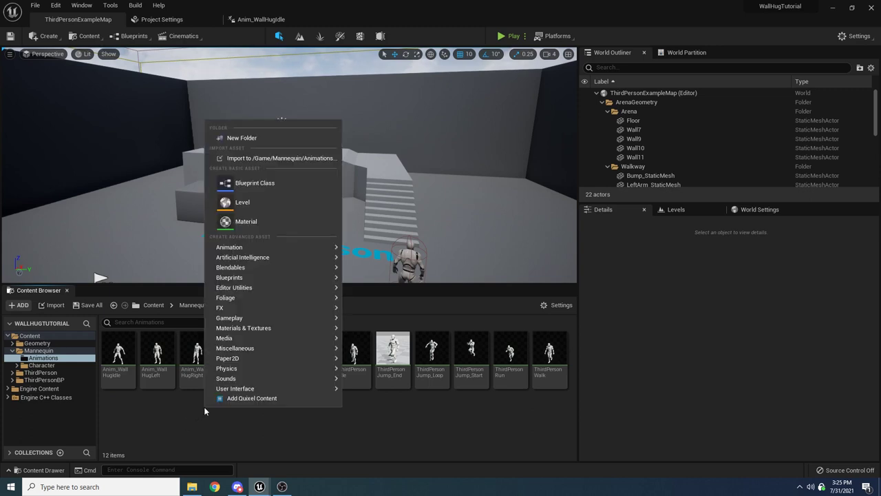
mouse_move(262, 247)
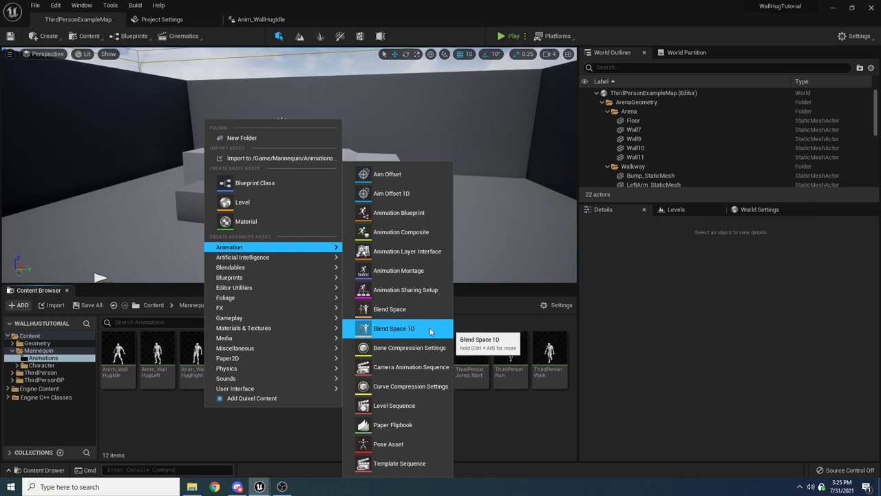
click(432, 331)
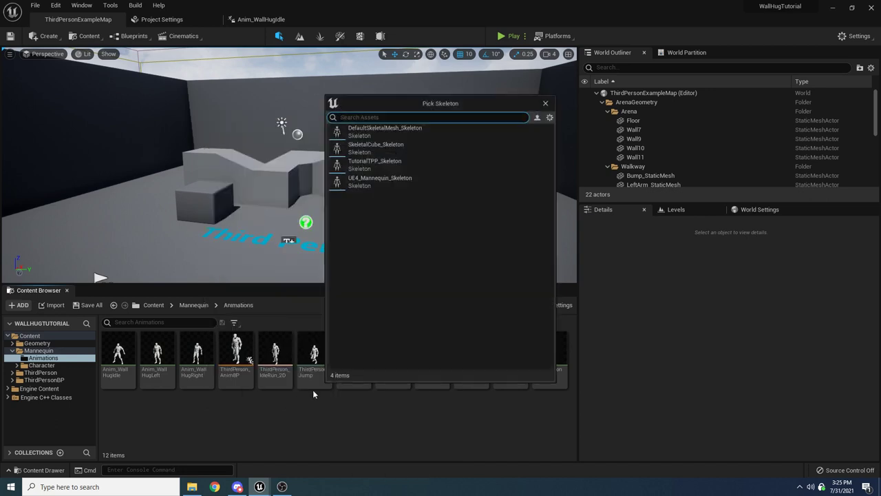
click(389, 184)
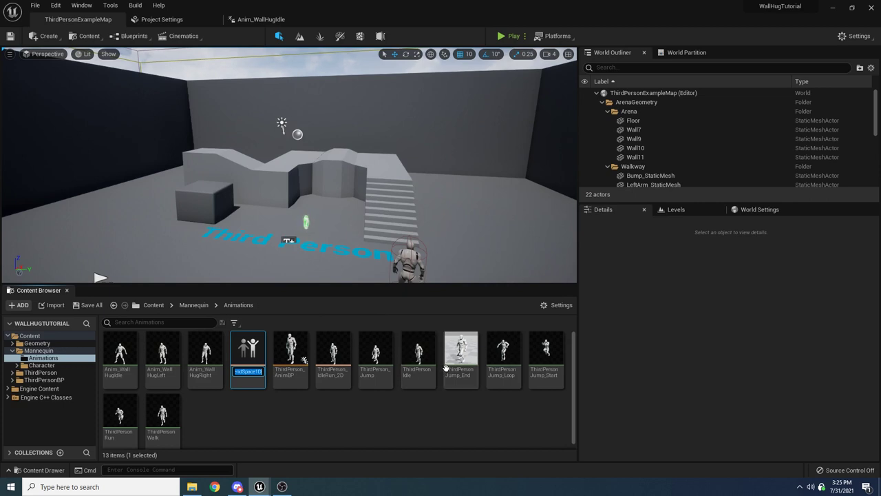
text(BS)
text( WallHug)
key(Return)
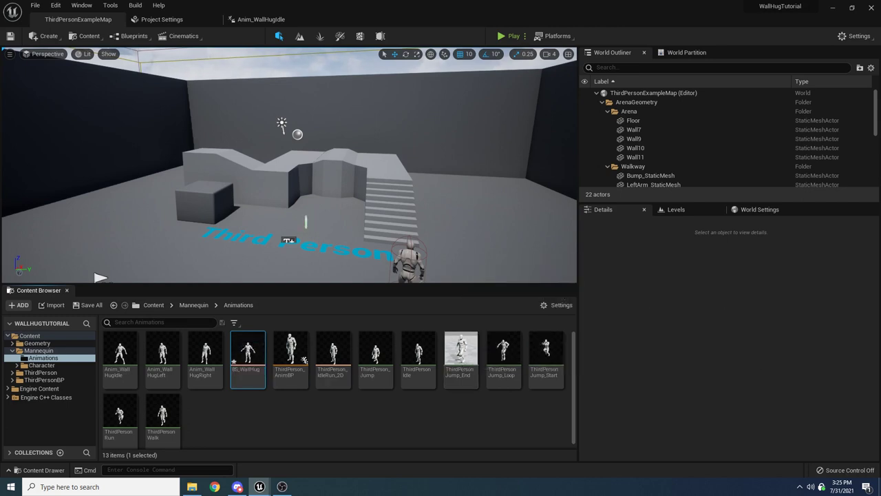
Open BS_WallHug, clear the leftover asset details filter, and name the horizontal axis Direction
double_click(249, 361)
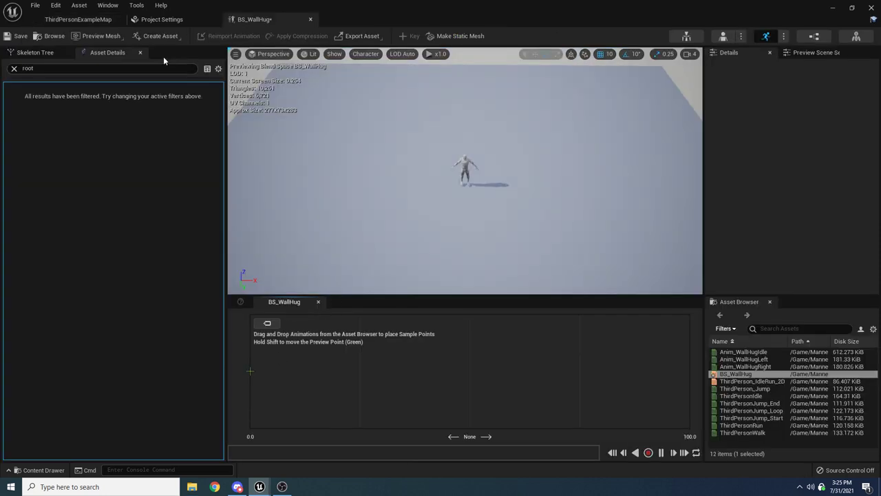
click(13, 68)
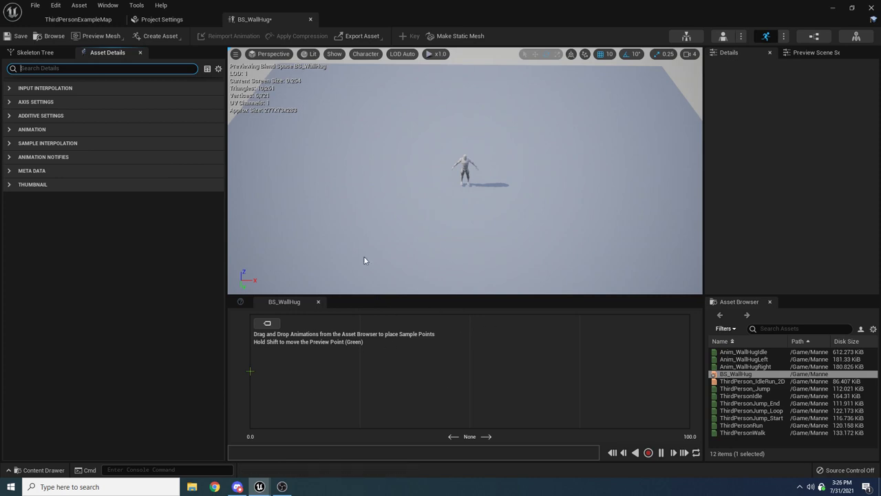
click(9, 102)
click(11, 115)
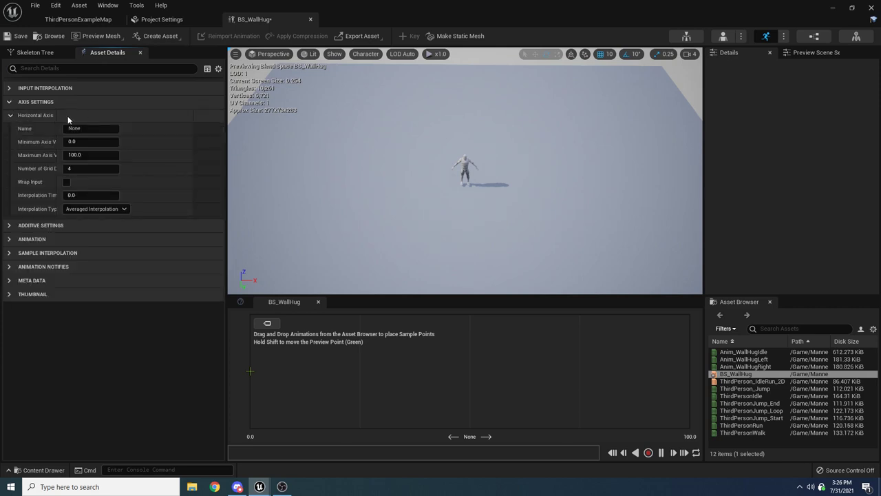
drag(55, 112, 79, 114)
click(114, 129)
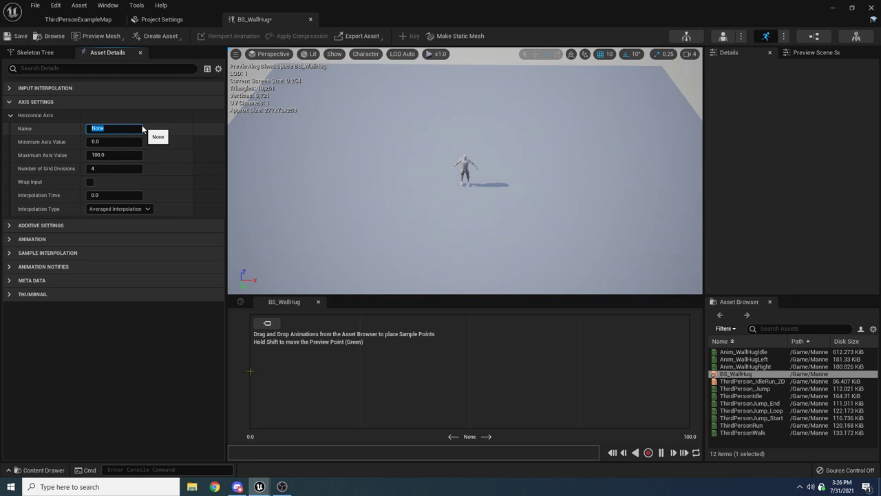
text(Direction)
key(Return)
Set the Direction axis range to a minimum of -1 and a maximum of 1
key(Tab)
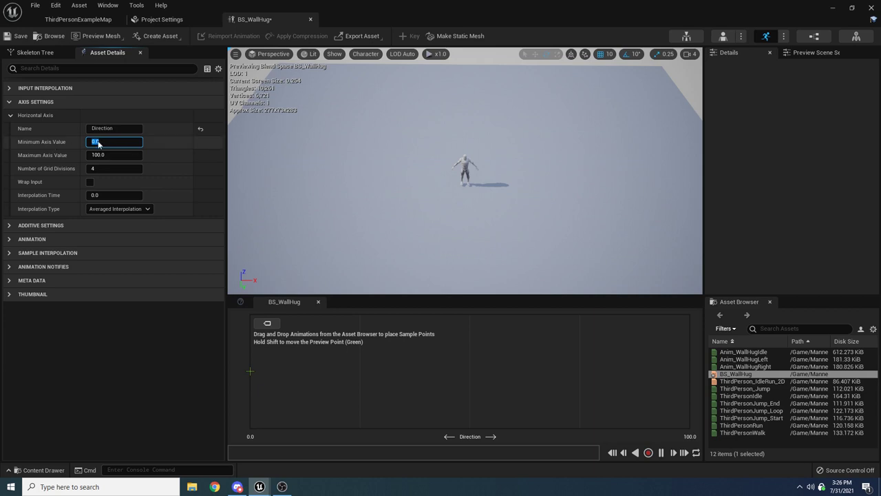
text(-1)
key(Return)
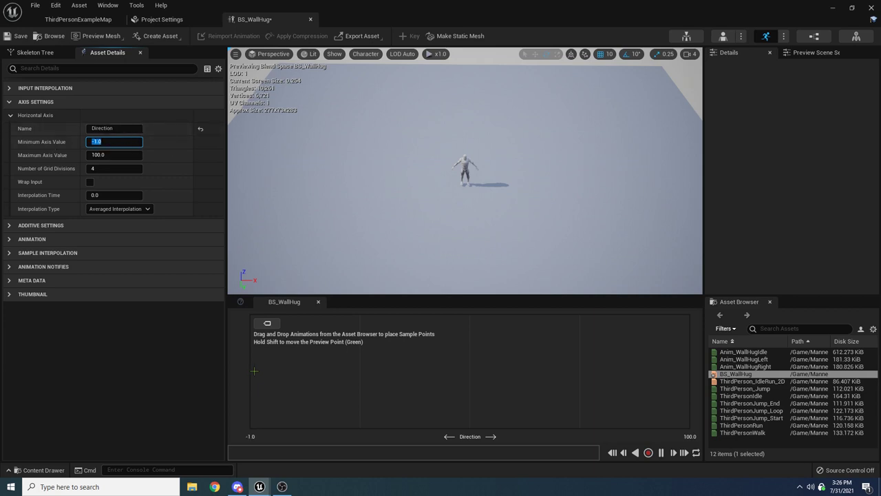
click(104, 156)
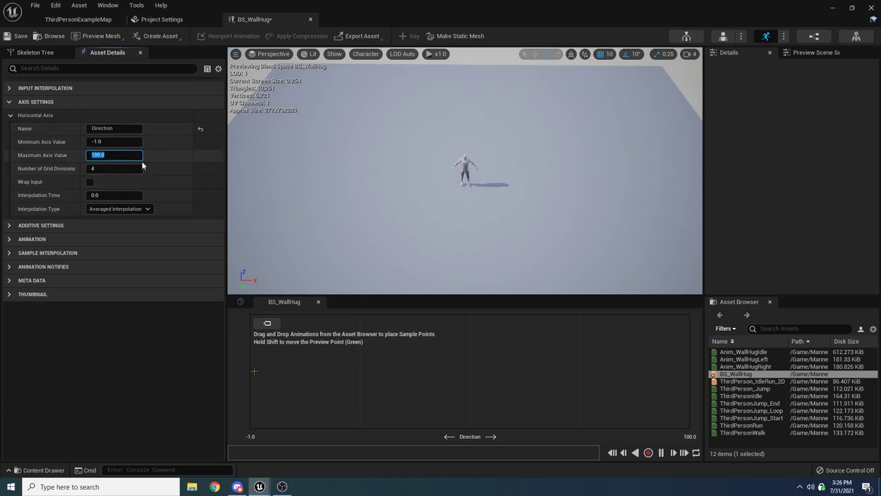
text(1)
key(Return)
Set the Direction axis's number of grid divisions to 2, resetting it to its default once in between
click(121, 167)
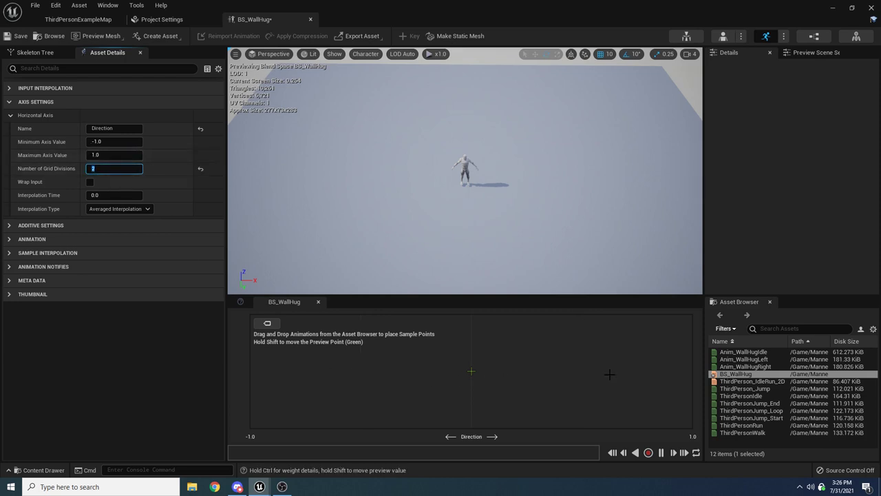
click(200, 168)
text(2)
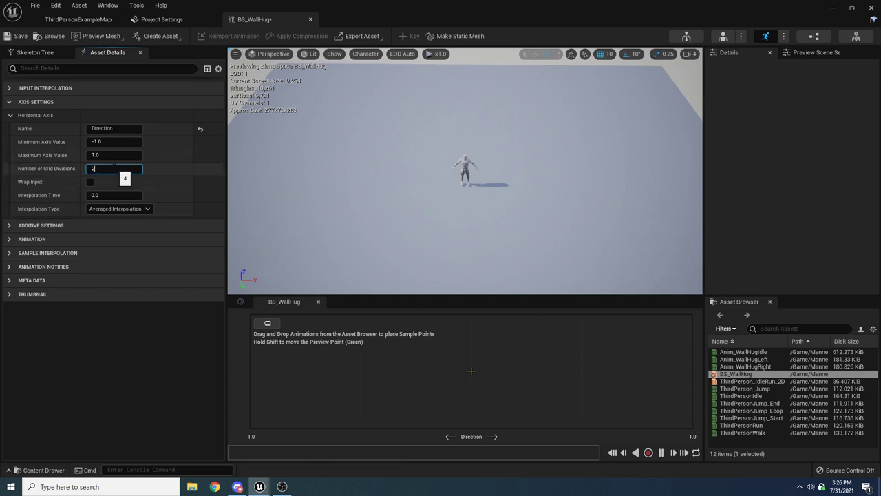